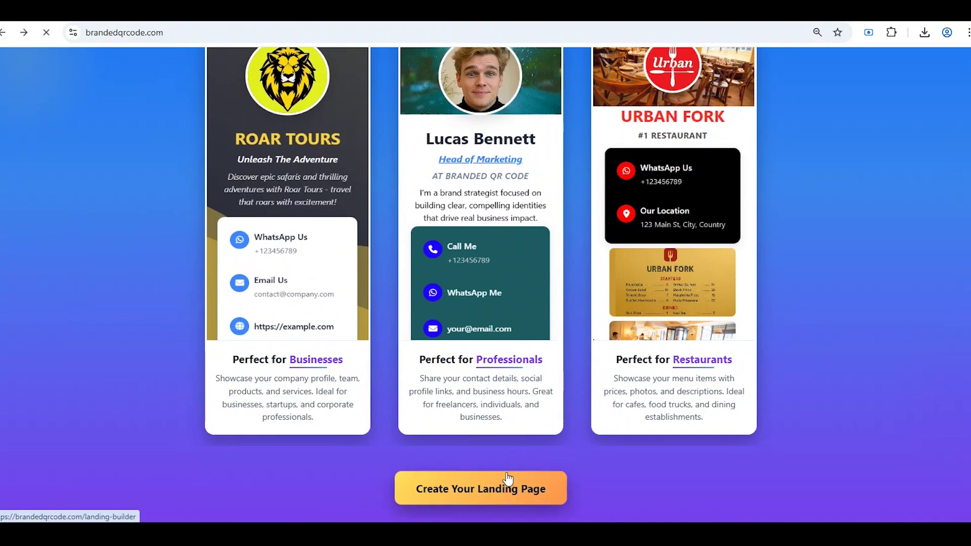
- Launch the Landing Page Builder with Create Your Landing Page on the templates showcase
left_click(508, 477)
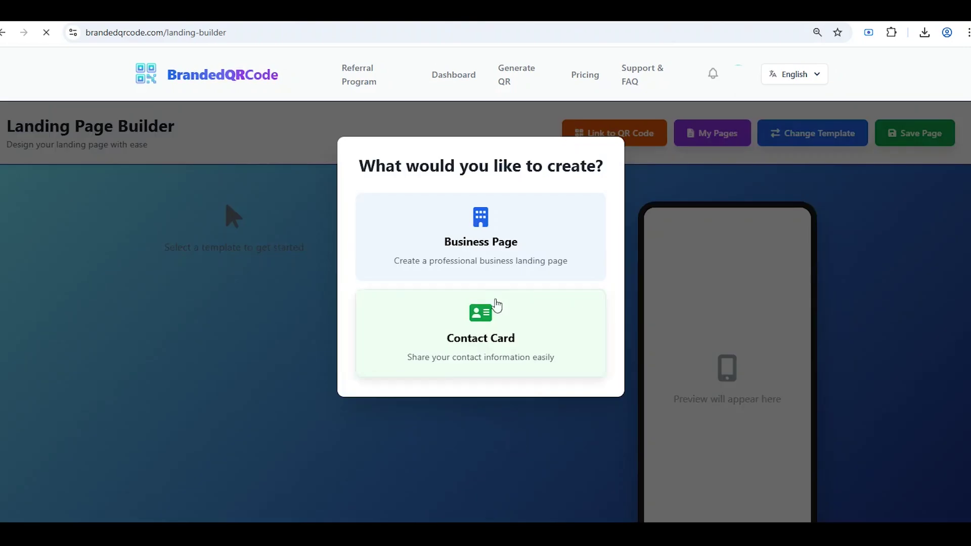
- Choose Business Page and start from premade Template 1, the ROAR TOURS design
left_click(498, 247)
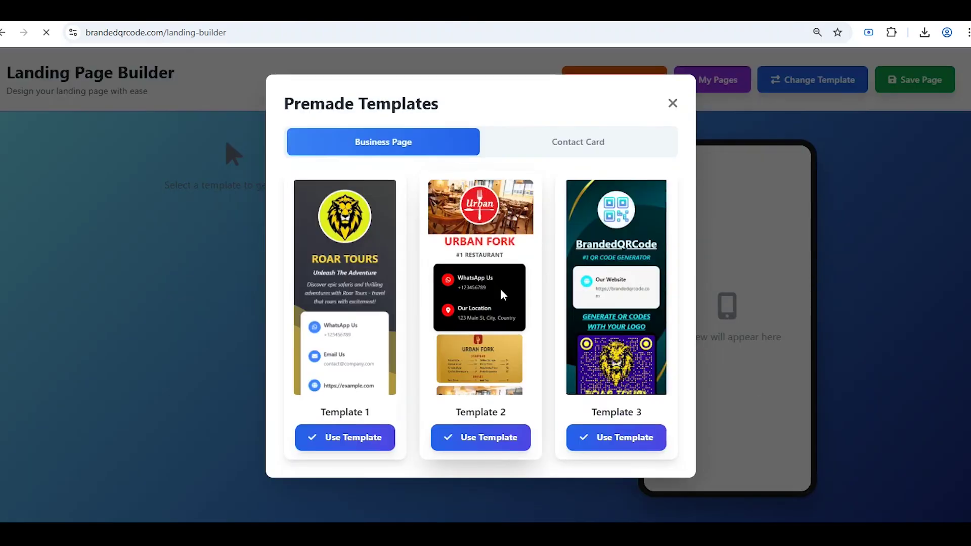
scroll(499, 290, "down", 1)
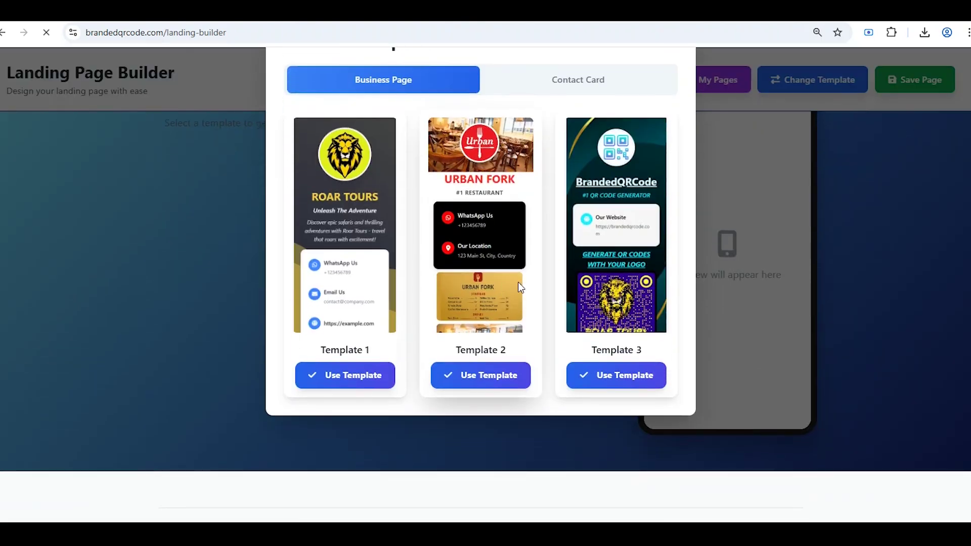
left_click(361, 376)
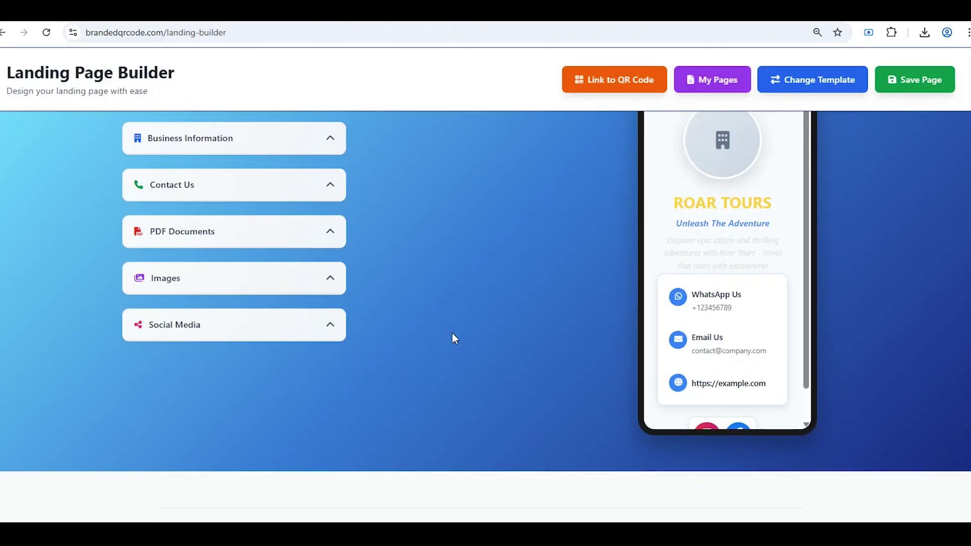
- Replace the lion logo with the Urban logo and set the tagline to 'Your Everyday Dining Destination'
left_click(300, 207)
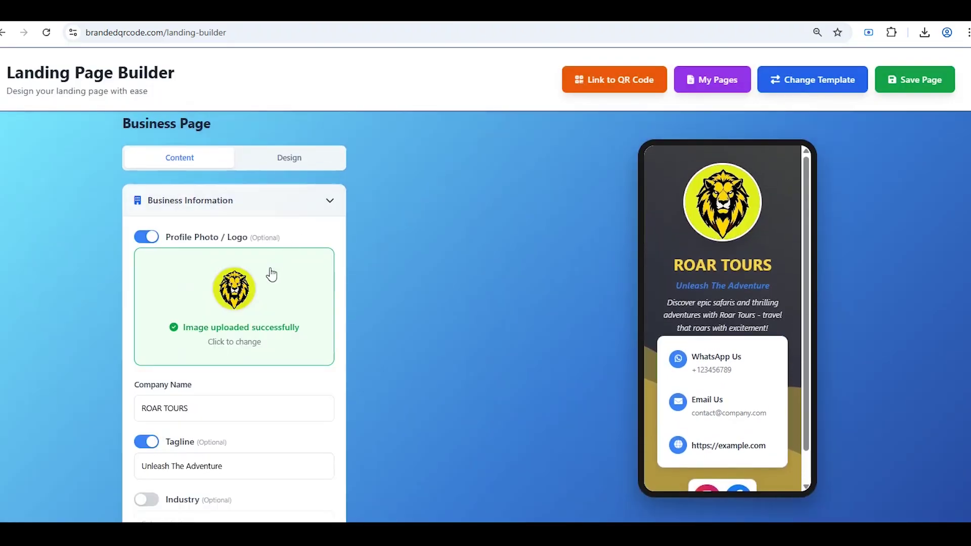
scroll(194, 407, "down", 1)
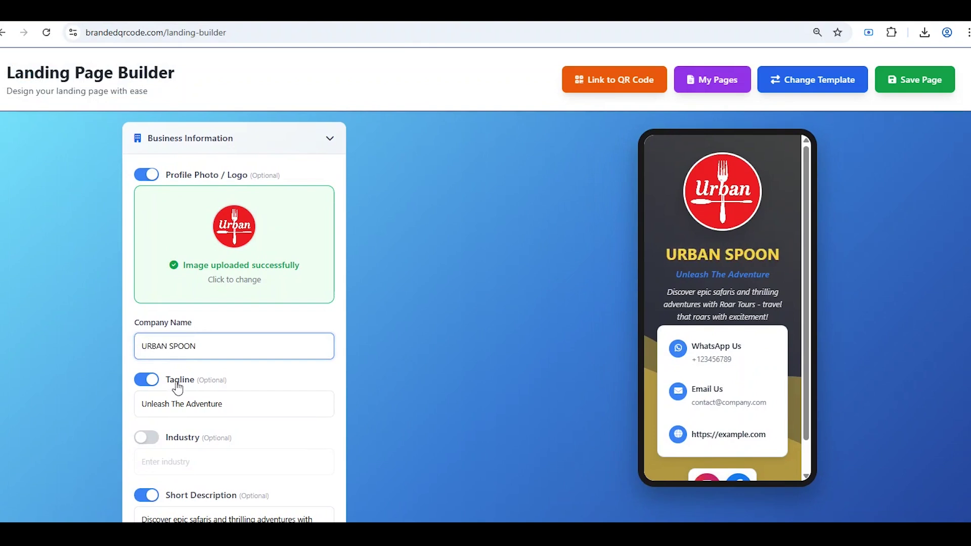
left_click_drag(276, 410, 111, 414)
type("Your Everyday Dining Destination")
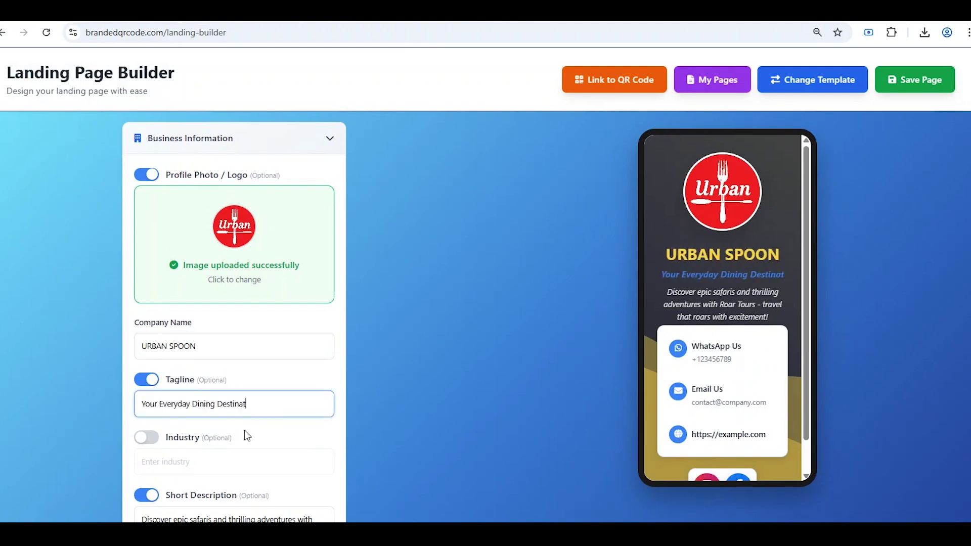
- Enable the Industry line as 'BEST REST' and paste in the new restaurant description
scroll(244, 430, "down", 2)
left_click(146, 312)
left_click(177, 337)
type("BEST REST")
left_click(249, 419)
key("ctrl+a")
key("BackSpace")
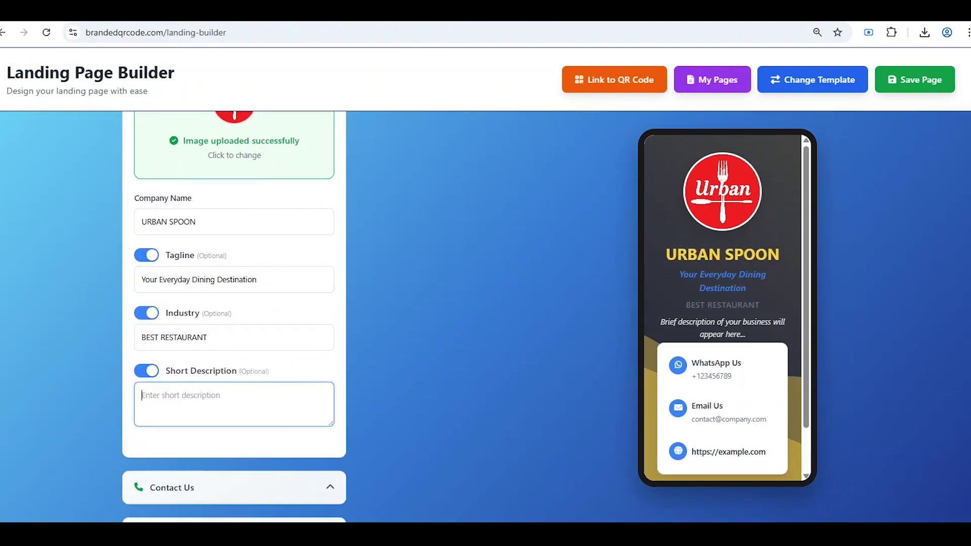
type("Urban Spoon blends trendy dining with comfort-food favorites. A lively, modern restaurant offering flavorful dishes, urban flair, and a welcoming atmosphere for everyday eaters and food explorers.")
- In Contact Us, enable the phone number and fill in the suggested number
scroll(193, 404, "down", 1)
left_click(195, 427)
scroll(171, 399, "down", 1)
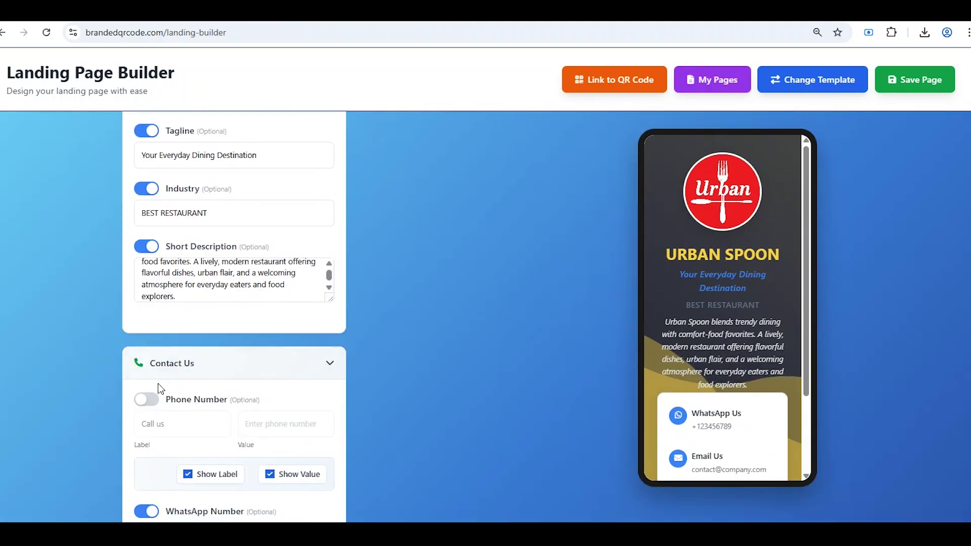
left_click(146, 399)
left_click(281, 428)
left_click(303, 457)
scroll(309, 364, "down", 5)
left_click_drag(328, 341, 203, 357)
scroll(202, 360, "down", 1)
left_click_drag(322, 388, 228, 399)
type("https://urbanspoon.com")
- Enable and enter the restaurant address, then expand PDF Documents
scroll(223, 397, "down", 2)
left_click(147, 348)
left_click(283, 391)
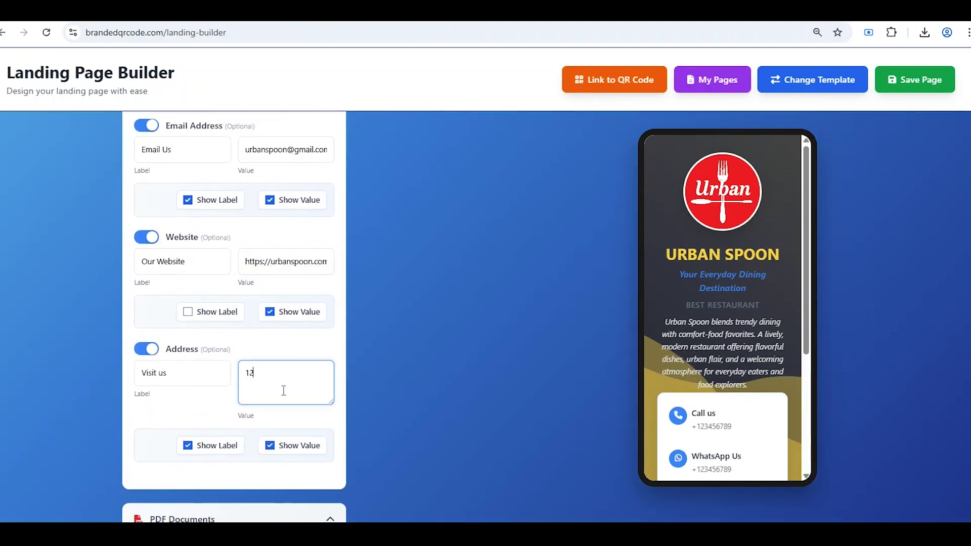
scroll(308, 412, "down", 1)
left_click(309, 458)
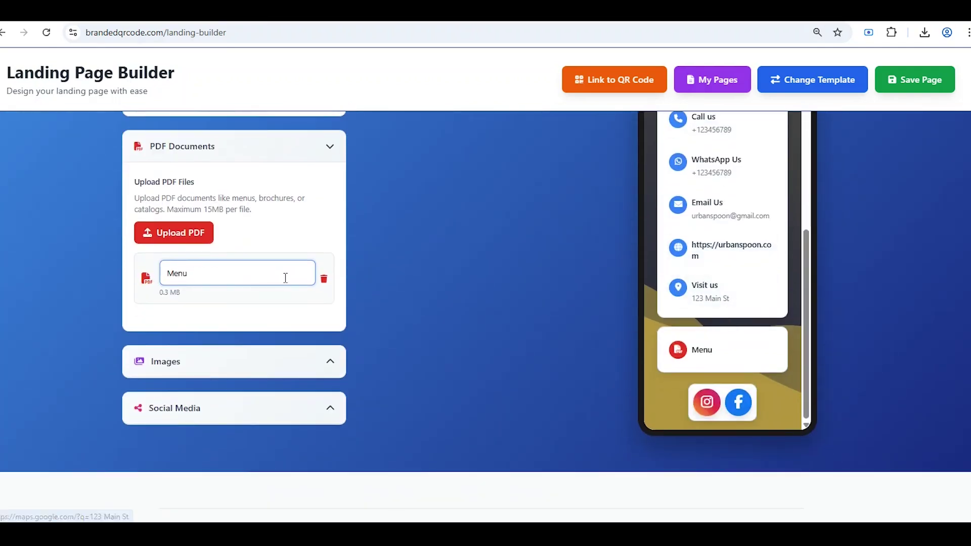
- In Images, show image titles, set 5 rows, and title the first image Starters
scroll(217, 301, "down", 1)
left_click(218, 302)
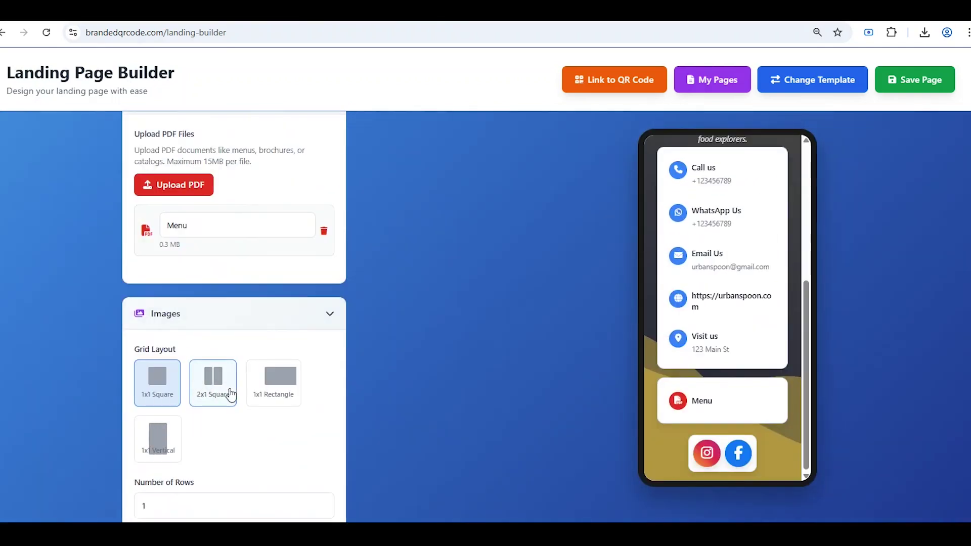
scroll(230, 394, "down", 3)
left_click(147, 363)
left_click(323, 315)
left_click(323, 315)
left_click(322, 315)
left_click(323, 315)
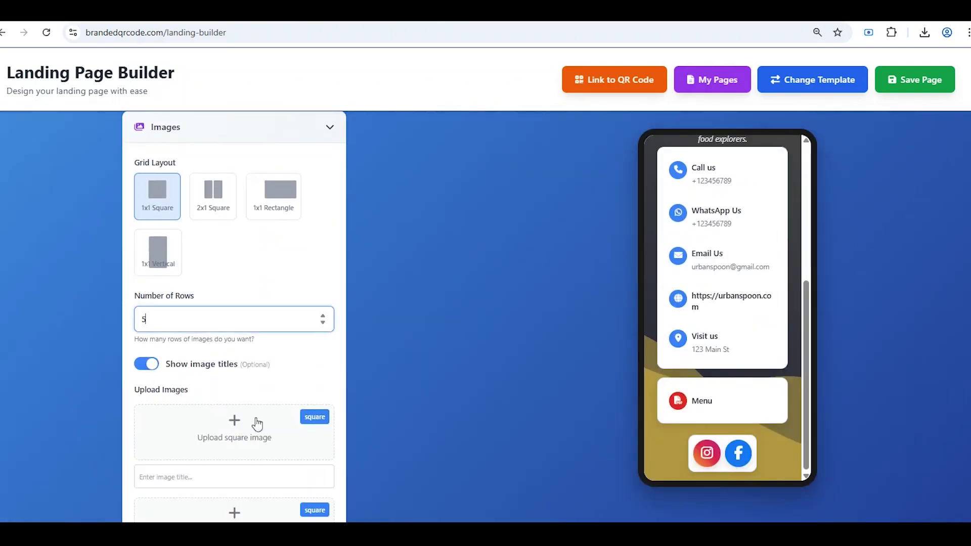
left_click(201, 472)
left_click(218, 423)
- Upload the STARTERS and MAIN COURSE menu images and title the second one Main Course
scroll(210, 449, "down", 3)
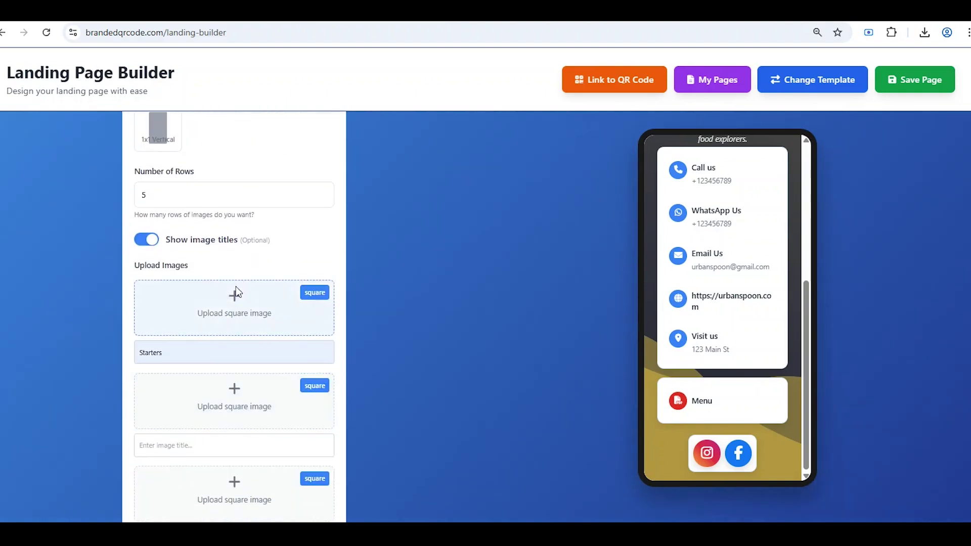
left_click(236, 293)
left_click(231, 474)
scroll(230, 473, "down", 2)
left_click(202, 474)
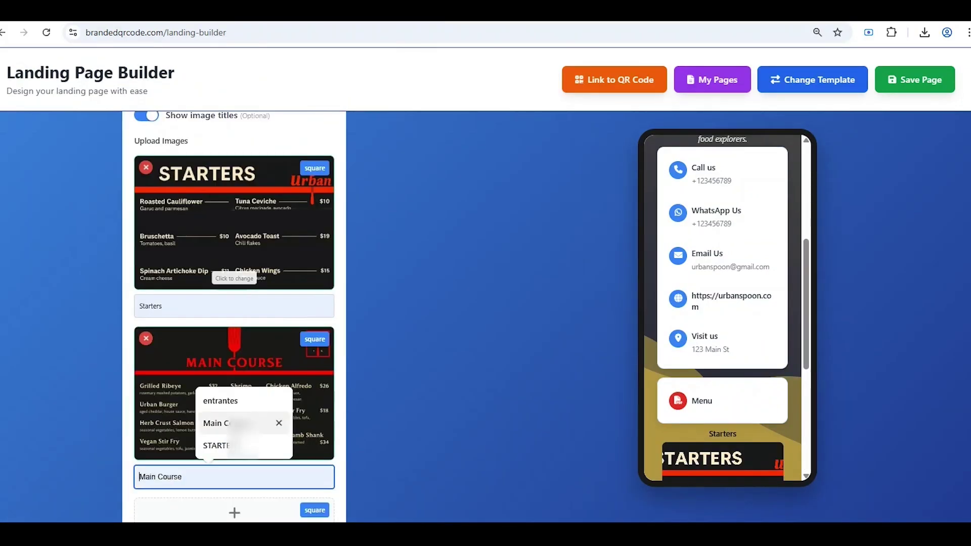
left_click(227, 423)
- Title the third image Desserts, upload its menu, and add a restaurant photo last
scroll(222, 430, "down", 2)
left_click(196, 442)
left_click(223, 393)
left_click(228, 417)
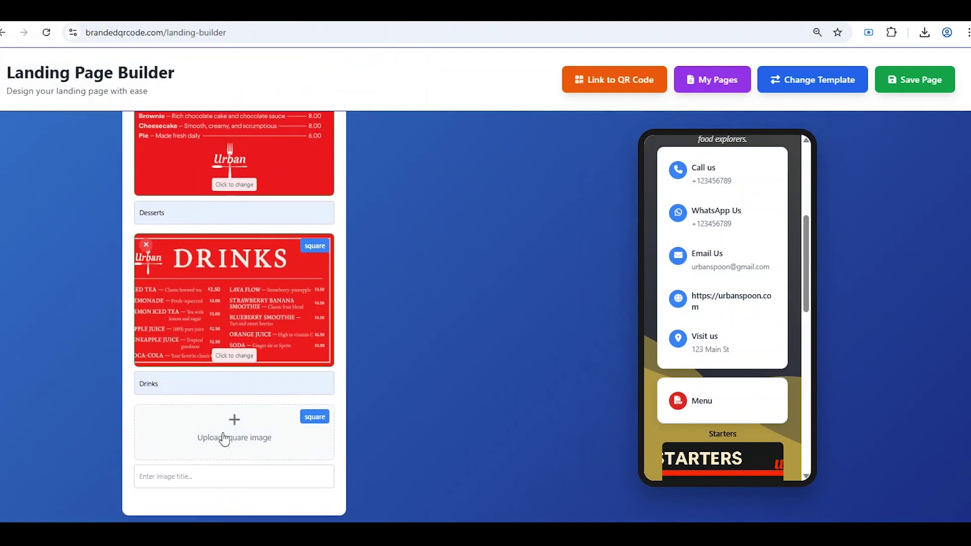
left_click(214, 453)
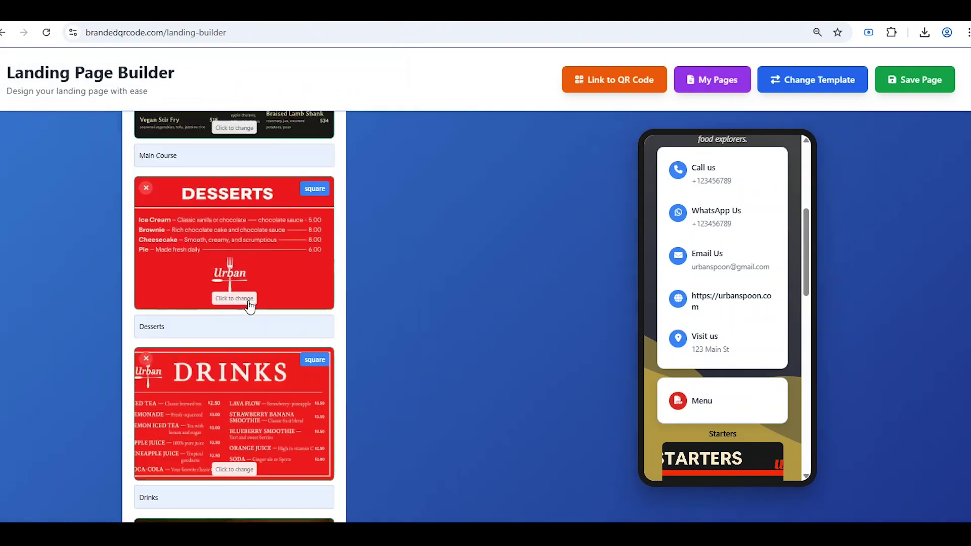
- Try the two-per-row and rectangle grids, then settle on the 1x1 Vertical gallery layout
scroll(248, 304, "down", 3)
scroll(248, 303, "up", 7)
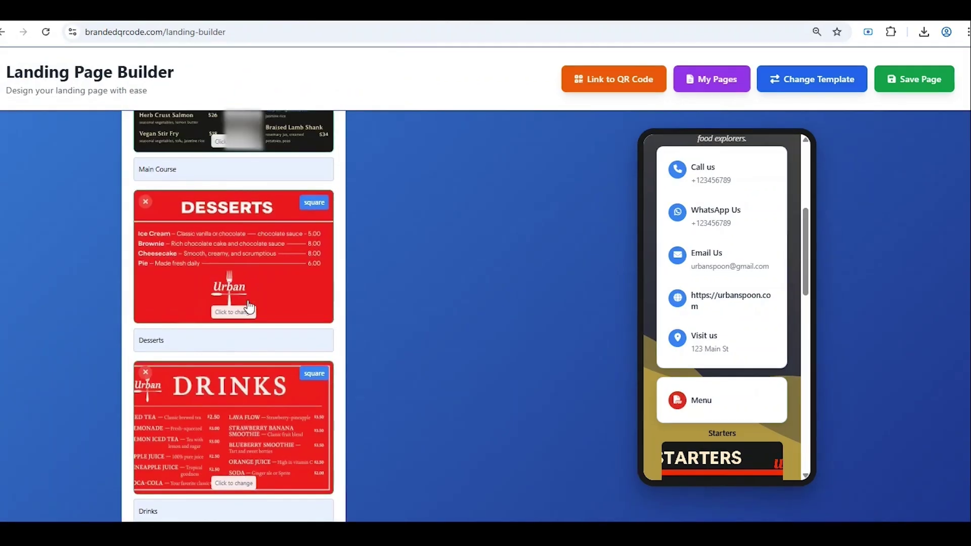
scroll(233, 313, "up", 6)
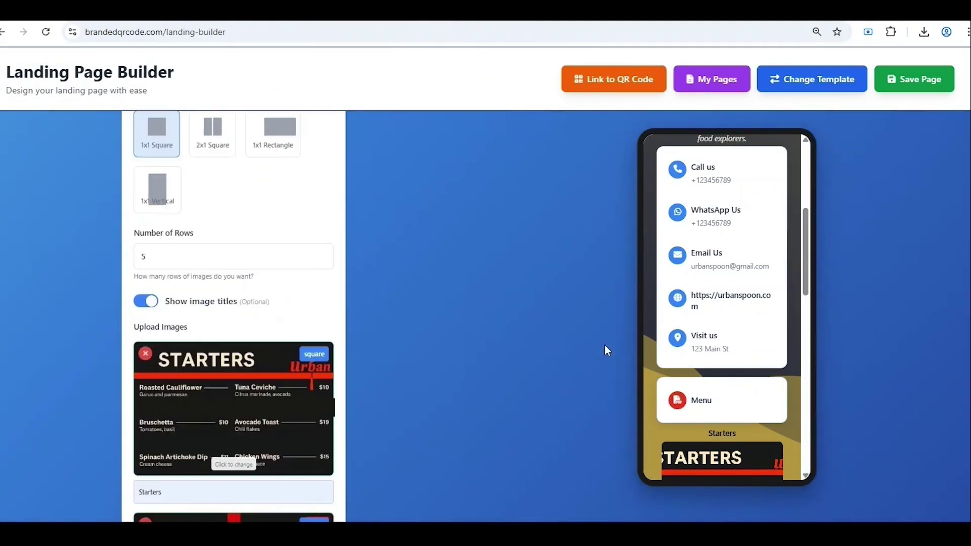
scroll(717, 359, "down", 1)
scroll(717, 358, "down", 2)
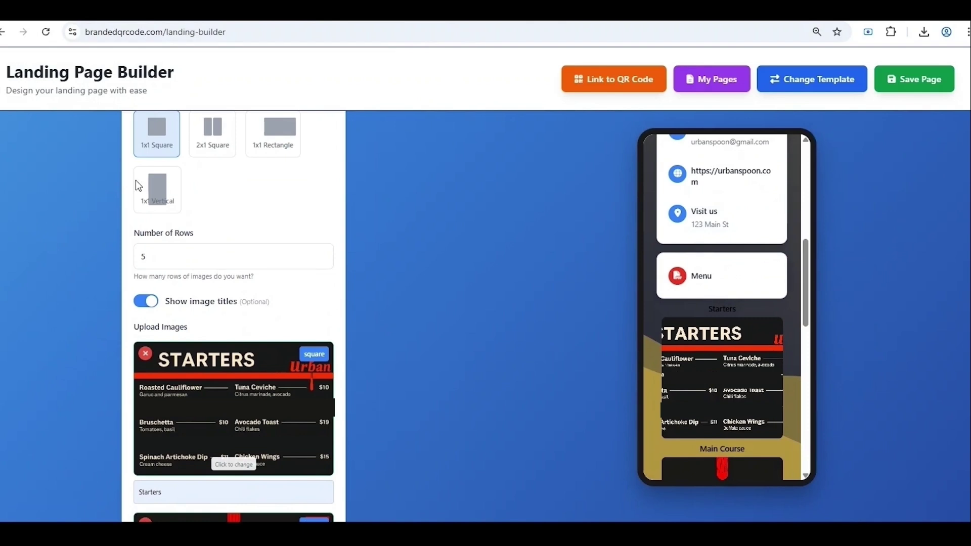
left_click(222, 150)
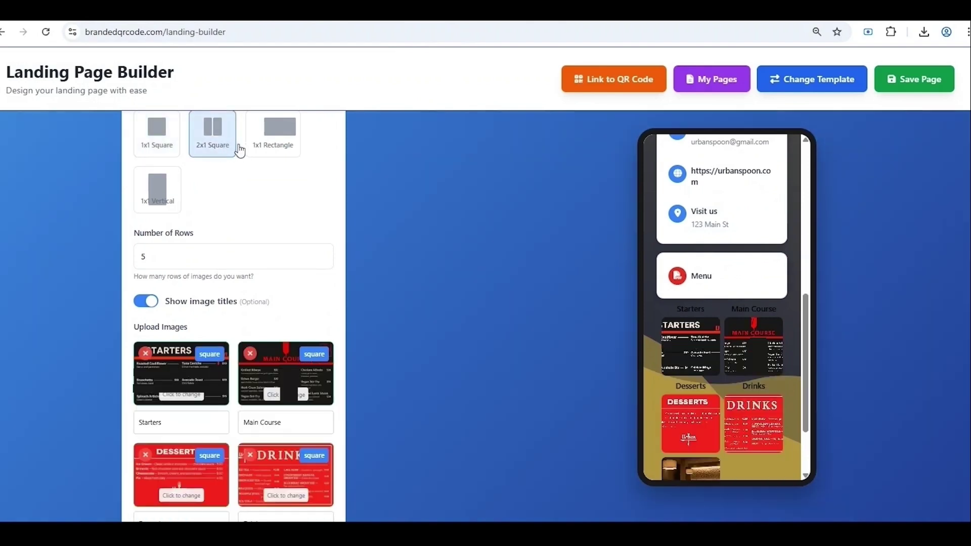
left_click(262, 146)
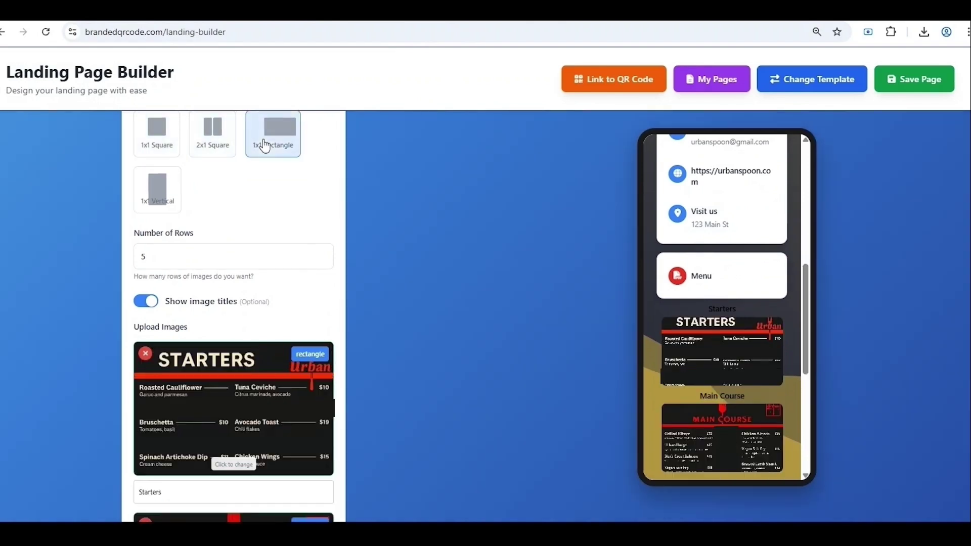
left_click(167, 198)
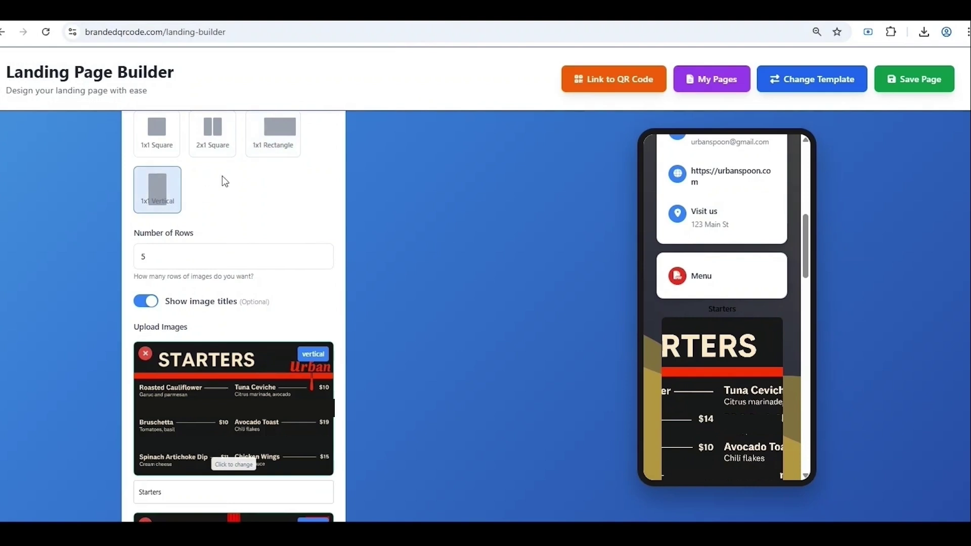
scroll(222, 175, "down", 15)
left_click(152, 414)
left_click(195, 433)
left_click(221, 462)
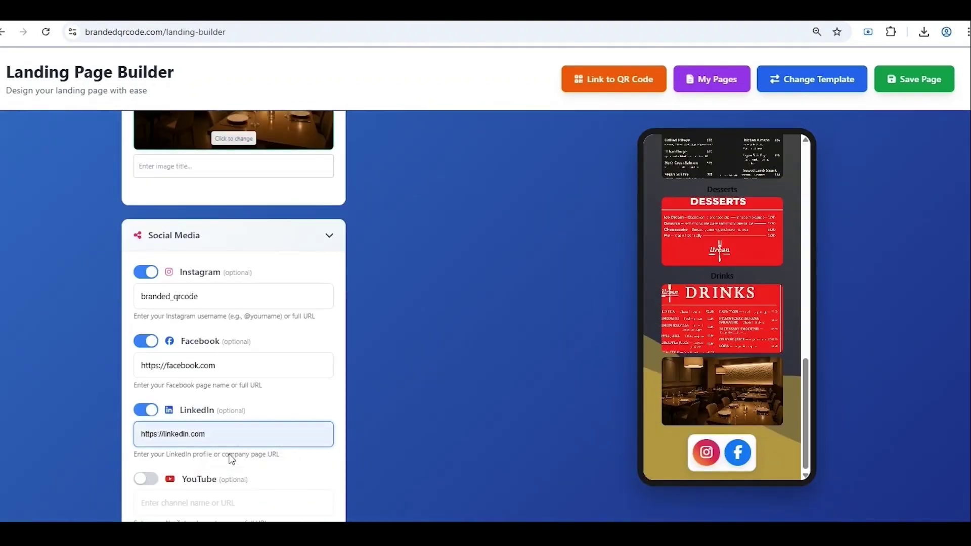
scroll(202, 426, "down", 1)
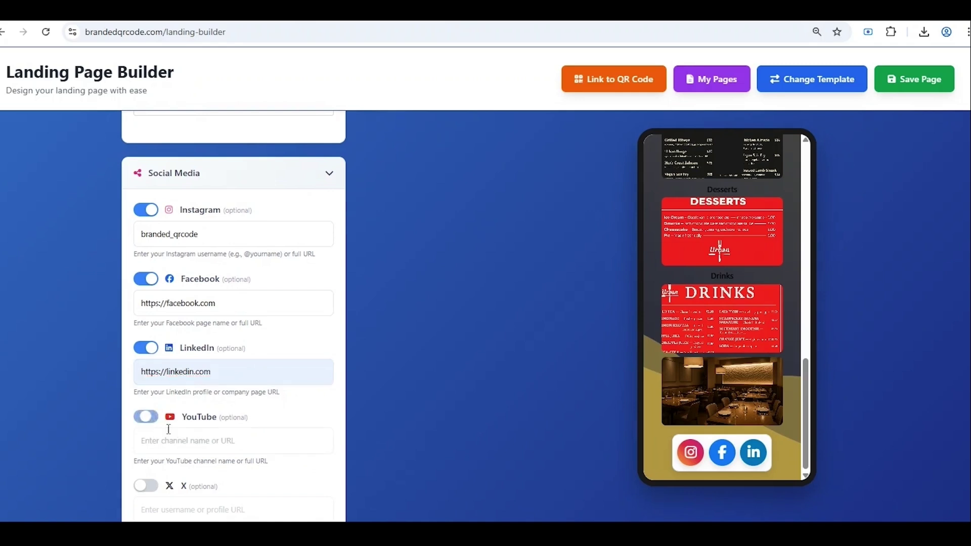
left_click(174, 440)
left_click(205, 467)
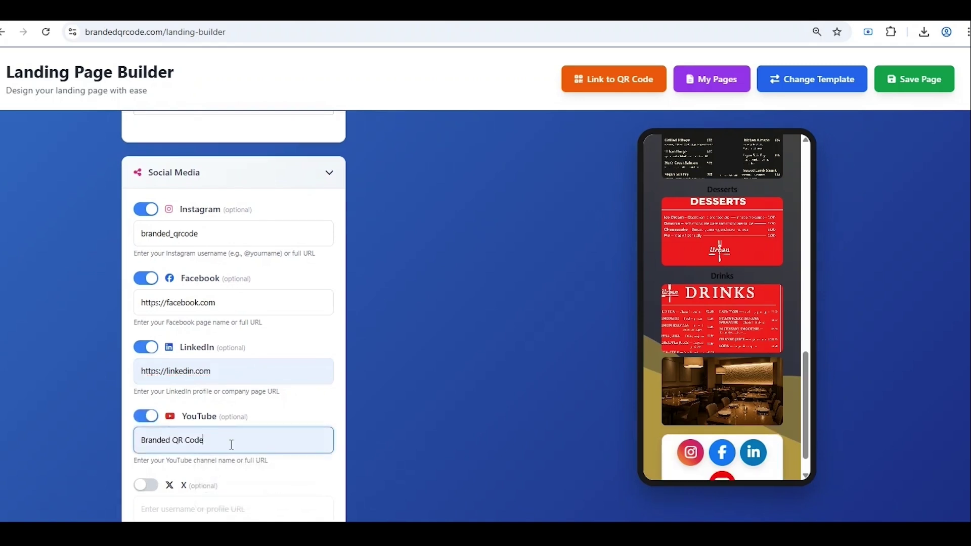
scroll(241, 369, "down", 1)
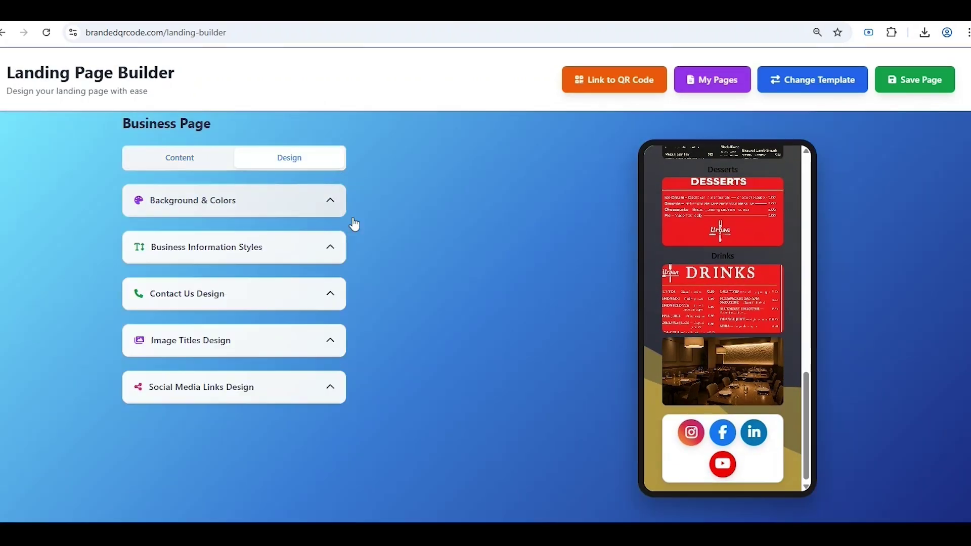
- In Design's background settings, try dark grey, then restore the original primary background
left_click(301, 199)
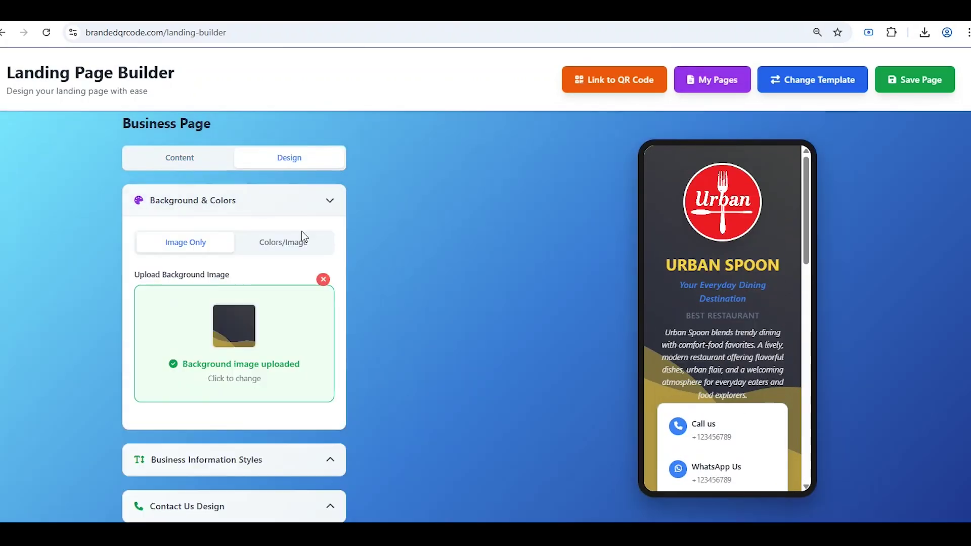
scroll(202, 239, "down", 1)
left_click(151, 446)
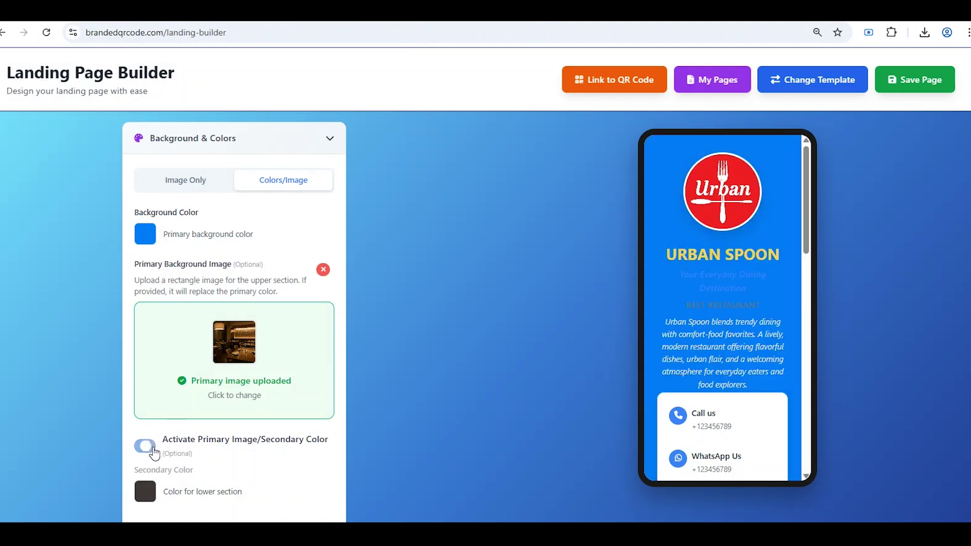
left_click(142, 228)
left_click(163, 302)
left_click(301, 246)
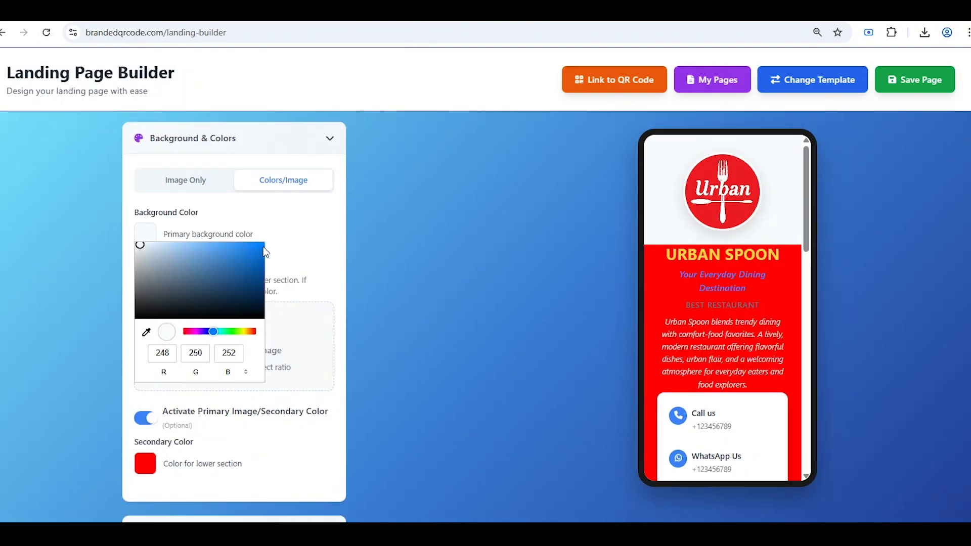
left_click(266, 252)
- Give the lower background section a dark charcoal secondary colour
left_click(145, 463)
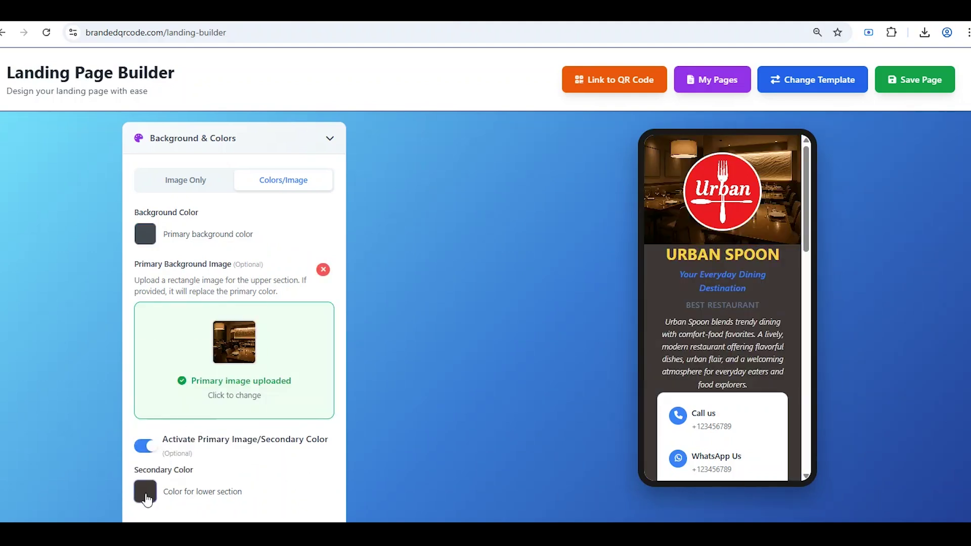
left_click(146, 493)
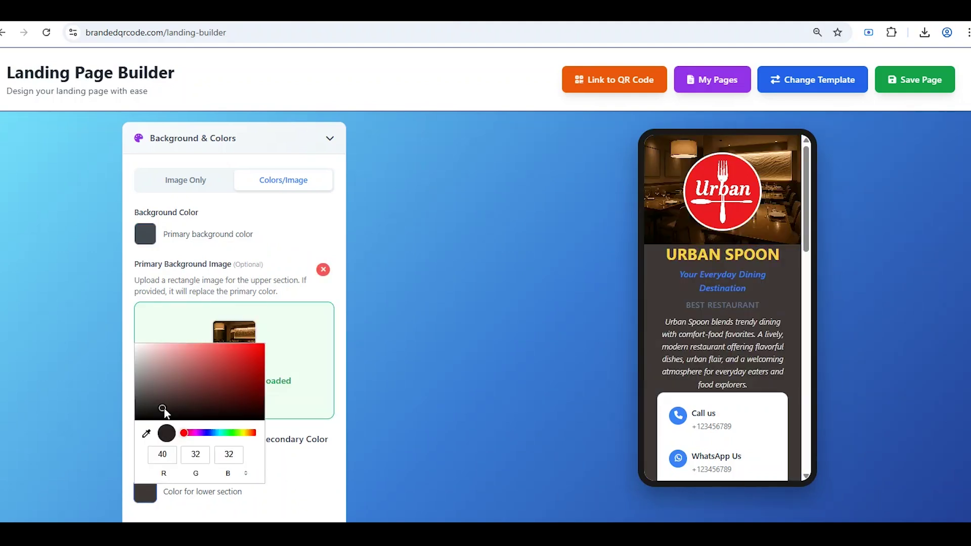
left_click(297, 462)
scroll(240, 424, "down", 4)
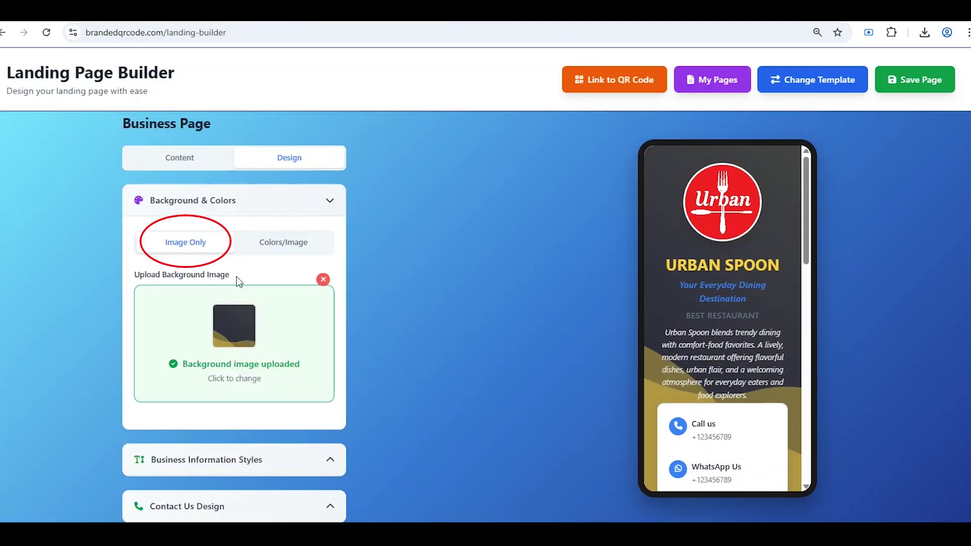
left_click(224, 378)
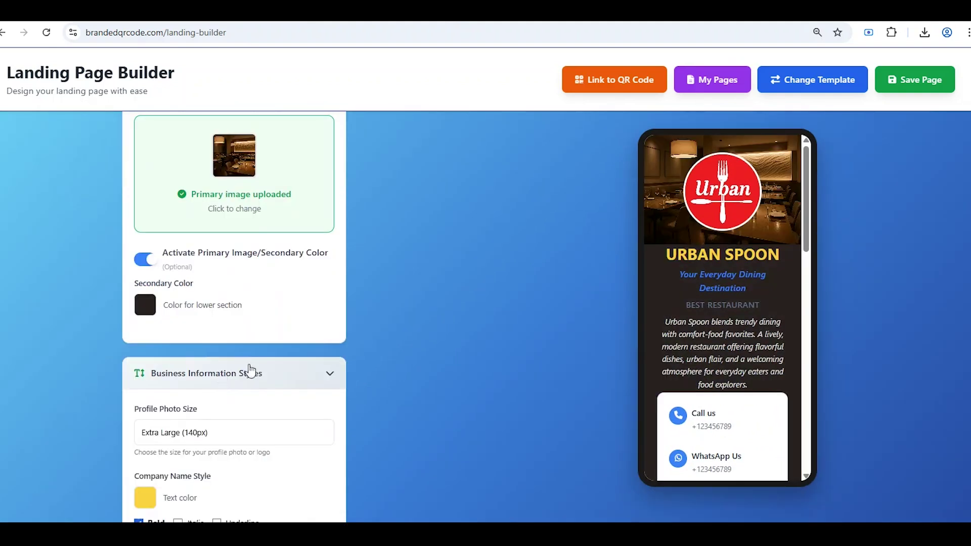
scroll(251, 371, "down", 3)
- Make the URBAN SPOON company name a vivid red
left_click(205, 307)
left_click(196, 378)
scroll(195, 379, "down", 1)
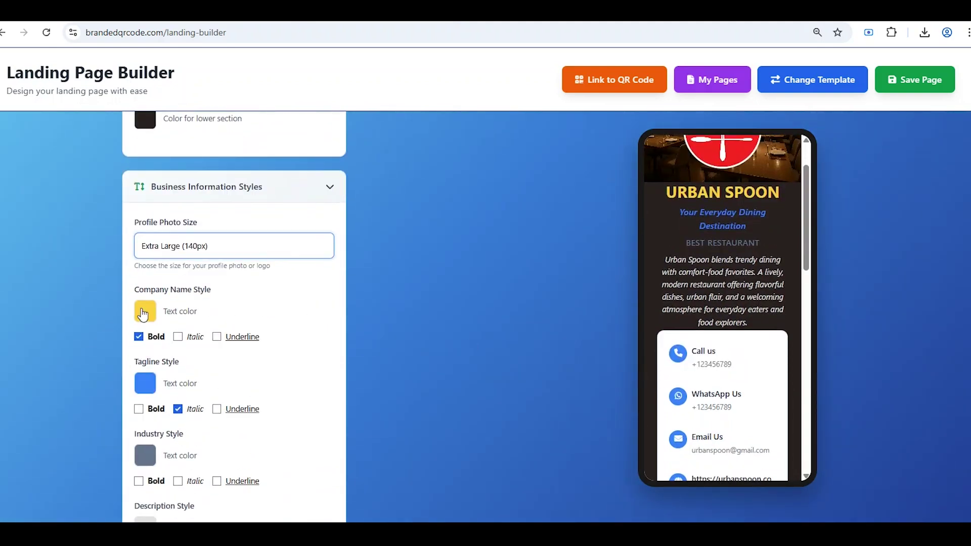
left_click(143, 314)
left_click_drag(254, 413, 256, 409)
left_click_drag(230, 323, 267, 329)
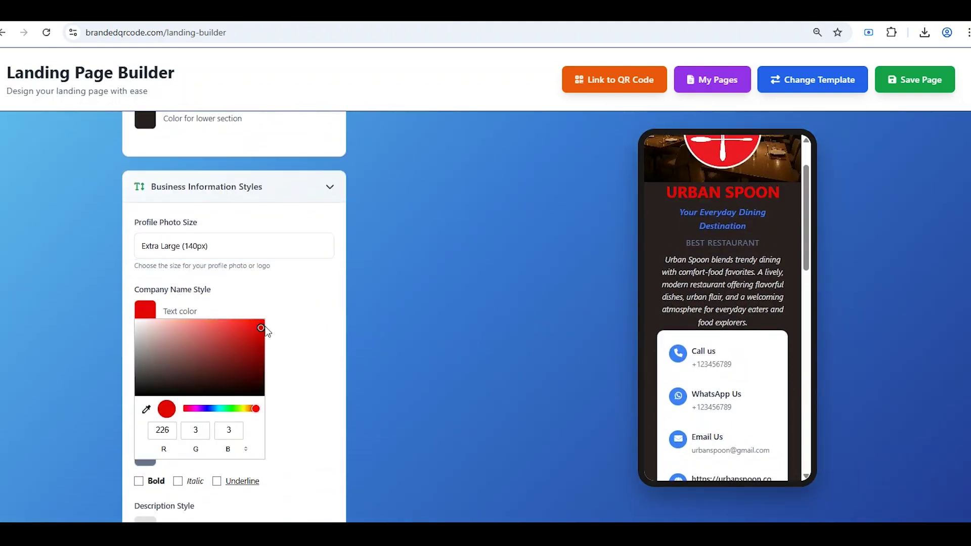
left_click(267, 330)
- Make the industry line blue and underlined instead of italic, and bold the description text
left_click(145, 455)
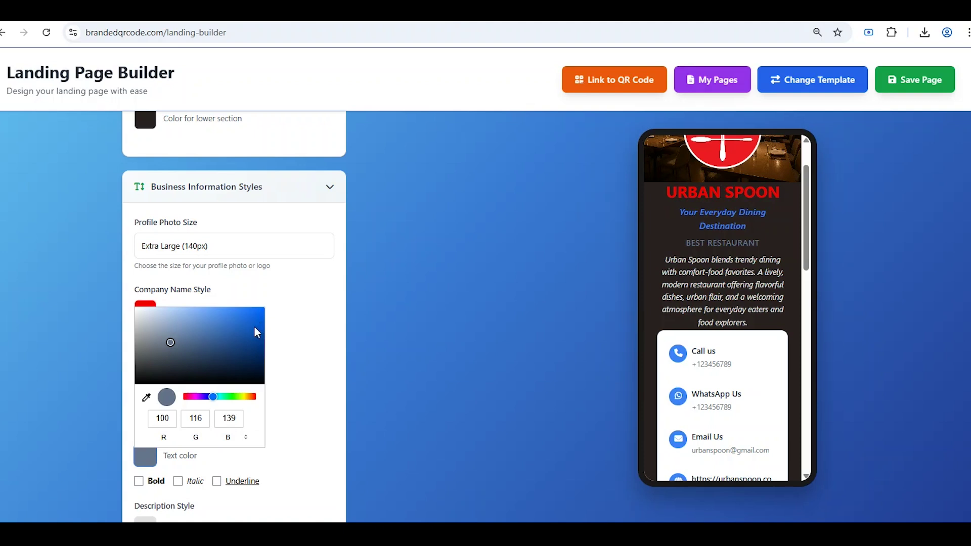
left_click(290, 334)
scroll(288, 360, "down", 1)
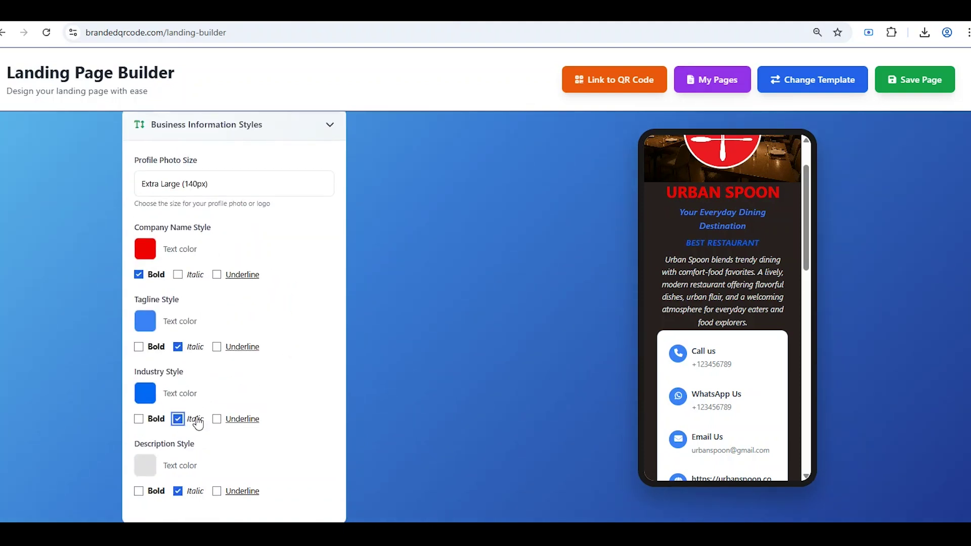
left_click(196, 423)
scroll(217, 425, "down", 2)
left_click(145, 339)
left_click(184, 373)
left_click(139, 366)
scroll(245, 373, "down", 1)
left_click(245, 373)
- Make the contact card background bright green after trying red and teal
scroll(245, 373, "down", 2)
left_click(145, 300)
left_click(231, 342)
left_click_drag(184, 398, 204, 397)
left_click(222, 397)
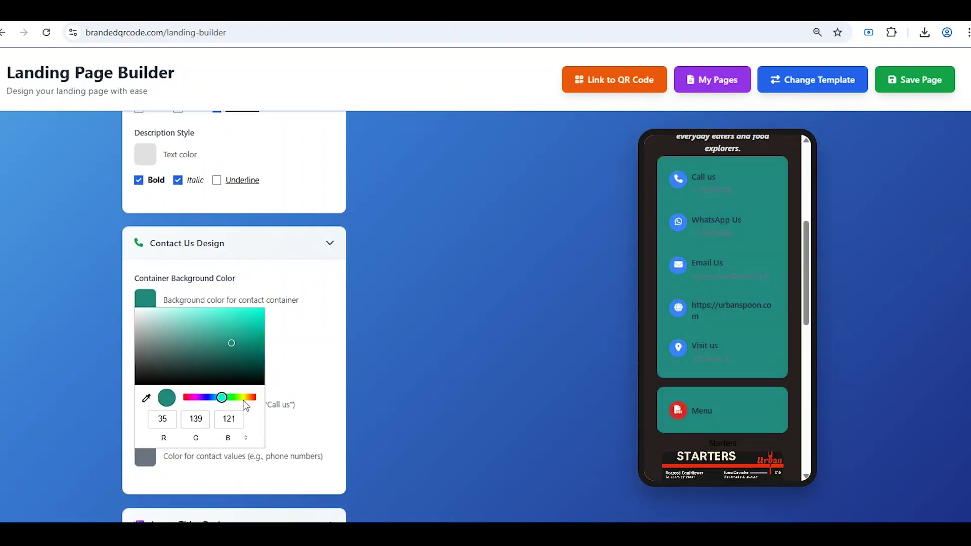
left_click(263, 310)
left_click(293, 336)
- Make the contact icons deeper blue and the contact labels and values black
left_click(146, 353)
left_click(262, 362)
left_click(299, 344)
left_click(148, 405)
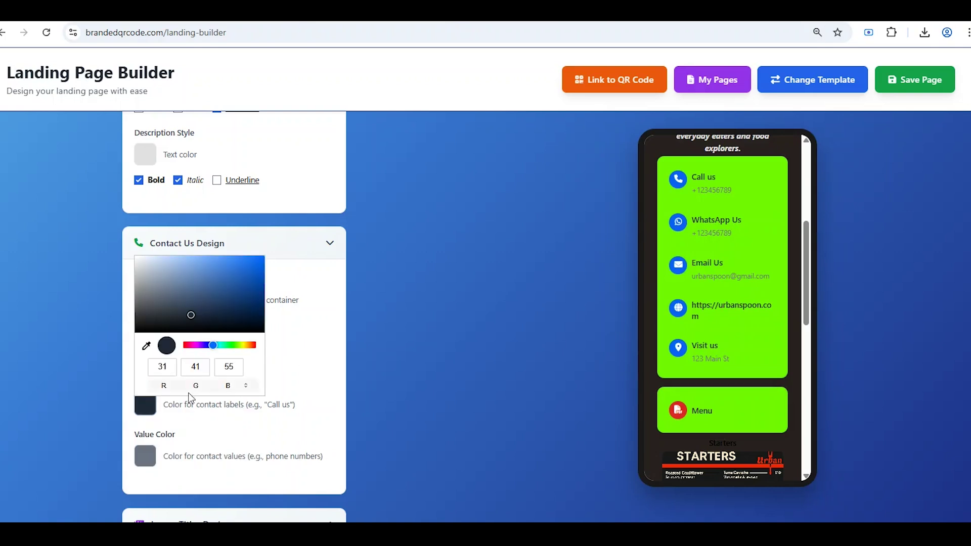
left_click(145, 455)
left_click(139, 389)
left_click(303, 369)
- Style the menu image titles red, bold and Extra Large (18px)
scroll(304, 369, "down", 5)
left_click(192, 275)
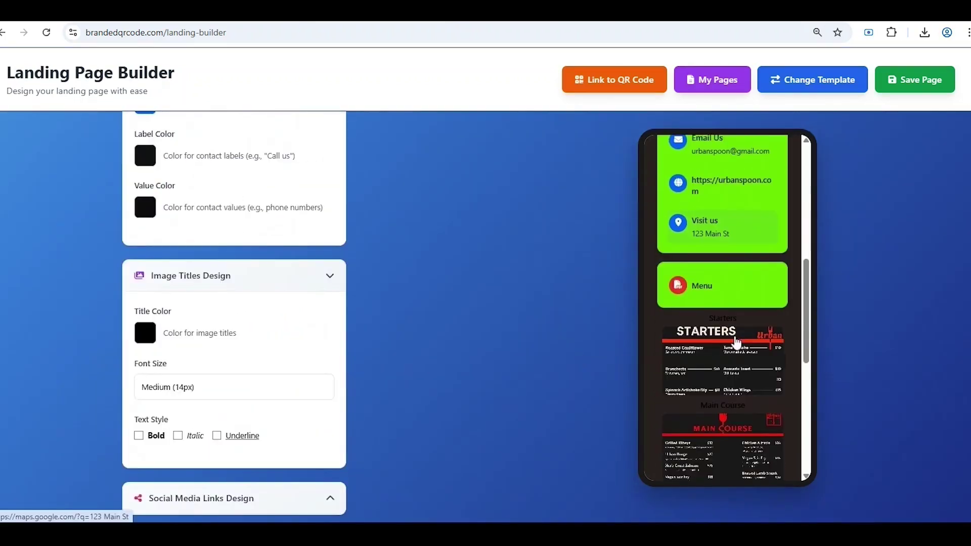
left_click(216, 329)
left_click(264, 343)
left_click(139, 436)
left_click(202, 387)
left_click(192, 455)
- Give social links a bright green background, Extra Large 56px icons and 28px icon font
scroll(682, 319, "down", 5)
scroll(682, 319, "down", 2)
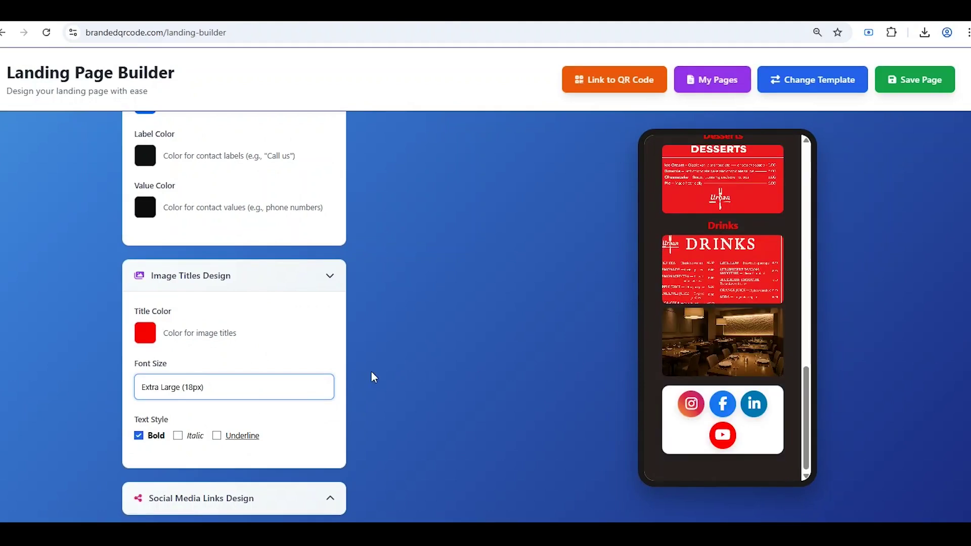
scroll(372, 375, "down", 3)
left_click(202, 359)
scroll(158, 305, "down", 2)
left_click(147, 293)
left_click(228, 390)
left_click(260, 308)
left_click(263, 351)
left_click(211, 416)
left_click(217, 402)
left_click(212, 466)
scroll(245, 422, "up", 10)
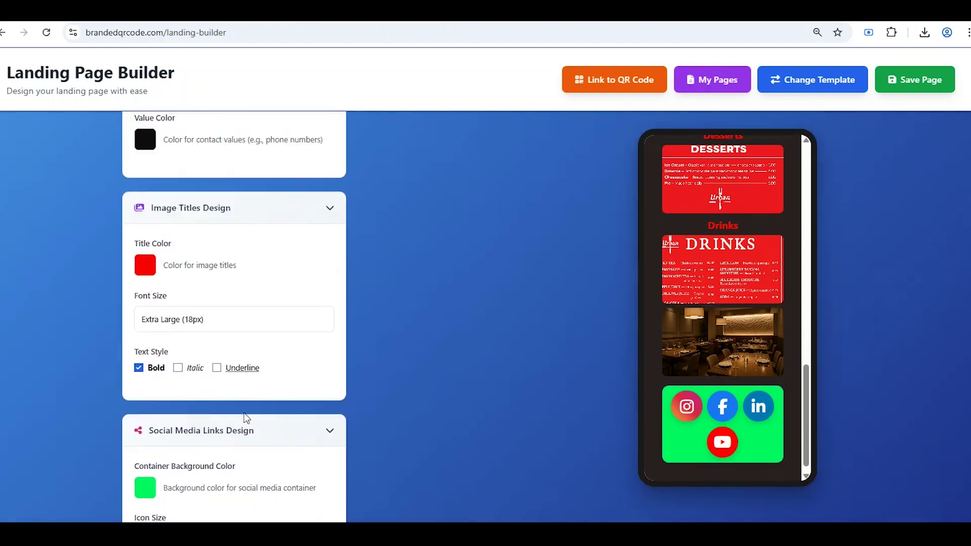
scroll(659, 289, "up", 15)
scroll(658, 289, "down", 8)
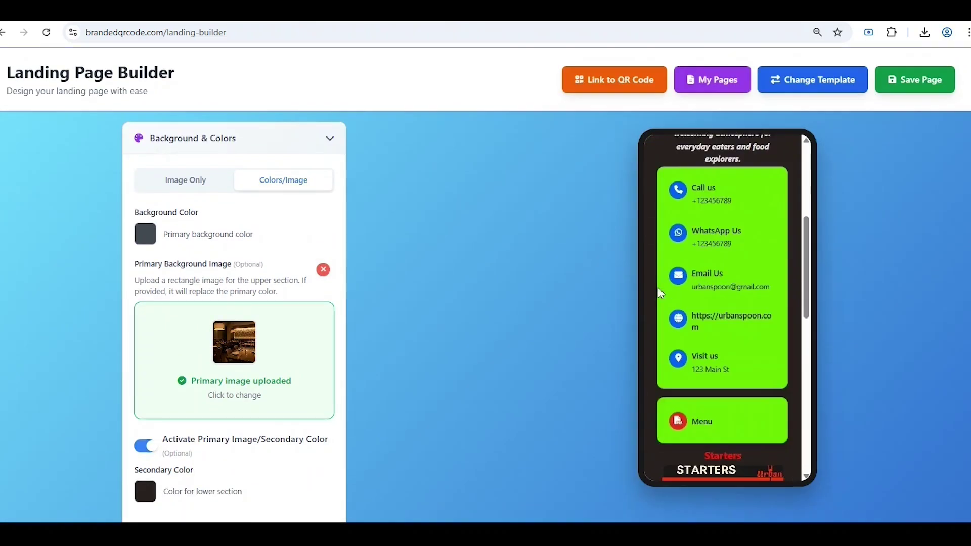
- Save the landing page as 'Menu', dismiss the confirmation, and start linking it to a QR code
scroll(657, 287, "up", 6)
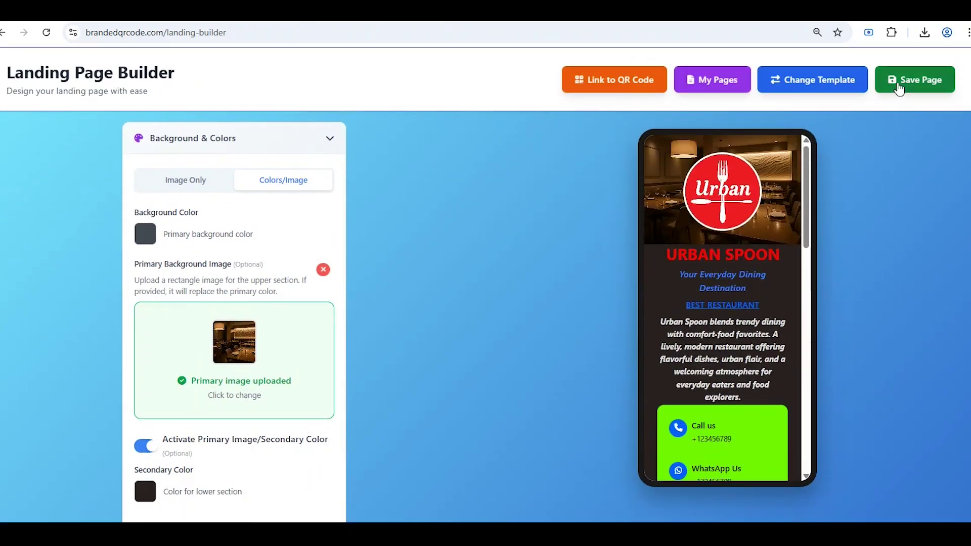
left_click(899, 84)
type("Menu")
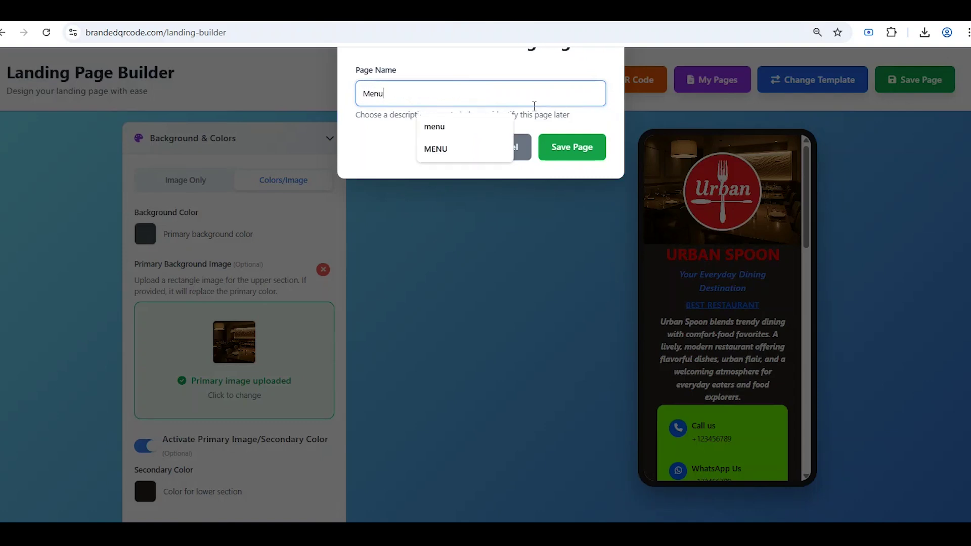
left_click(572, 148)
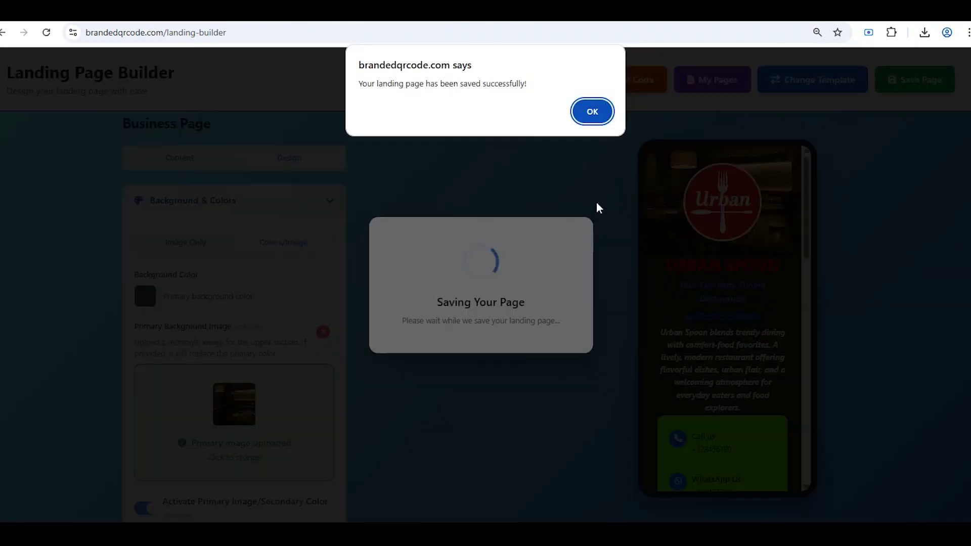
left_click(593, 112)
left_click(630, 83)
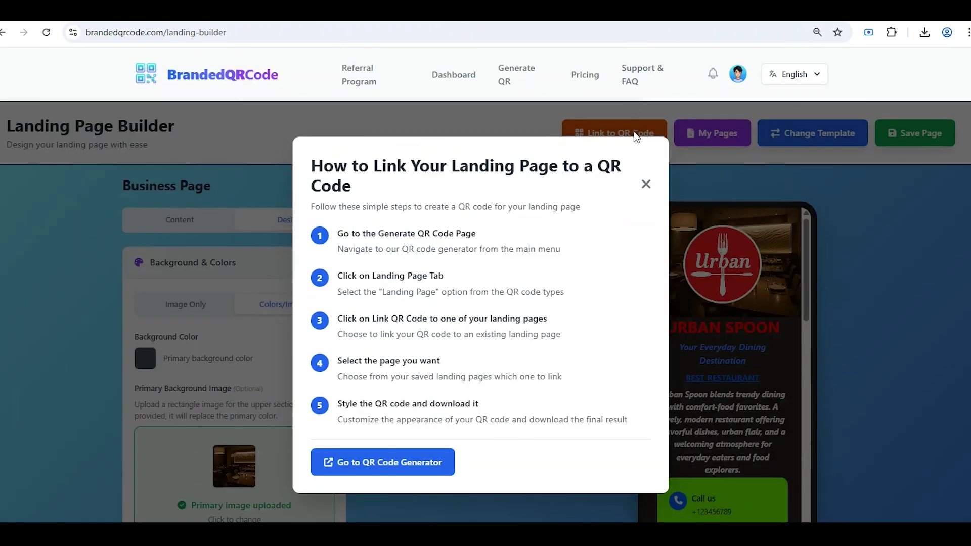
- In the QR Code Generator, start Upload & Generate and upload the Urban logo
left_click(433, 470)
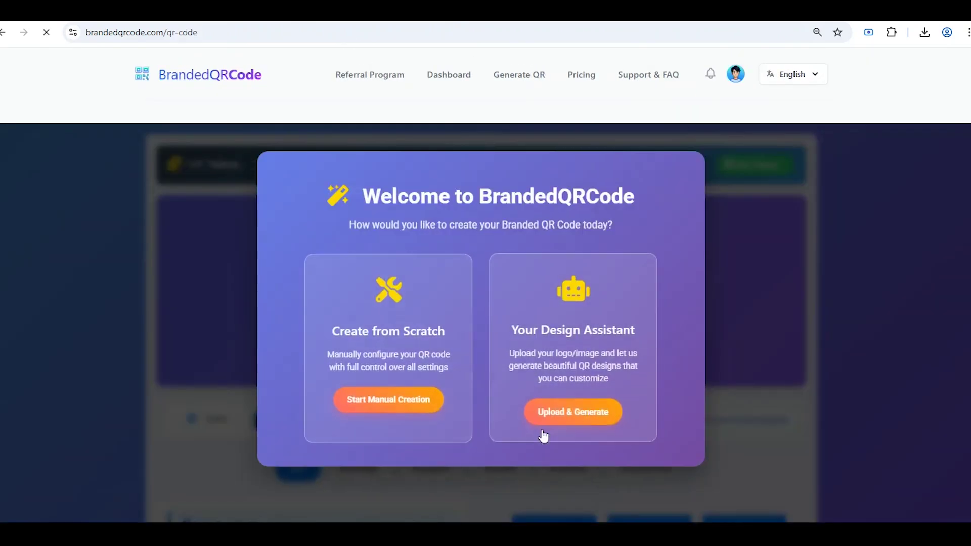
left_click(548, 422)
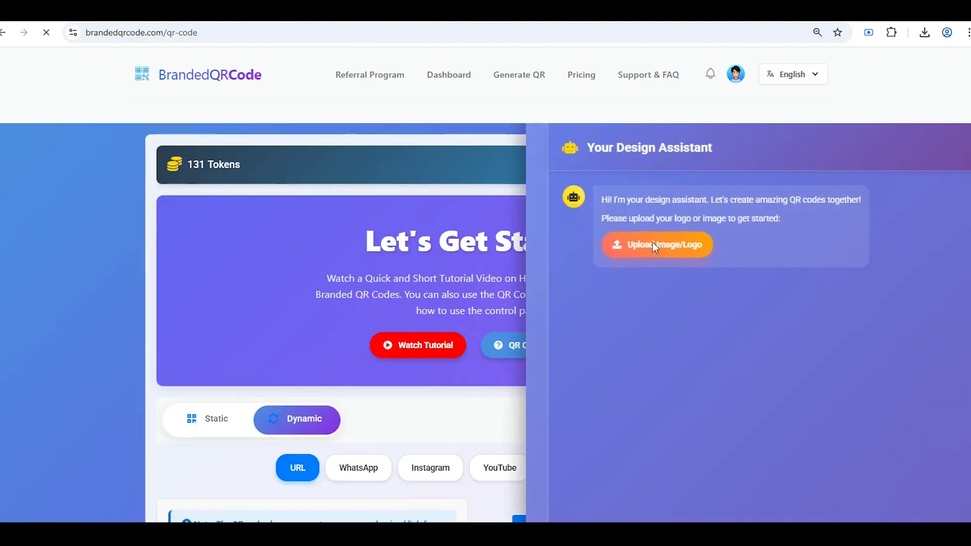
left_click(652, 244)
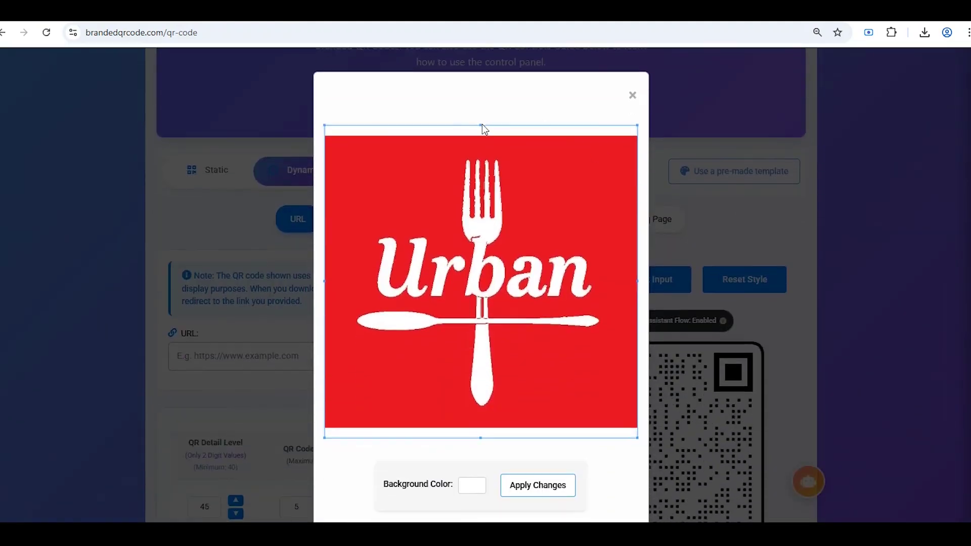
- Tighten the logo crop at the top and bottom, then apply it to generate QR templates
left_click_drag(481, 128, 481, 136)
left_click_drag(481, 437, 486, 424)
left_click(536, 482)
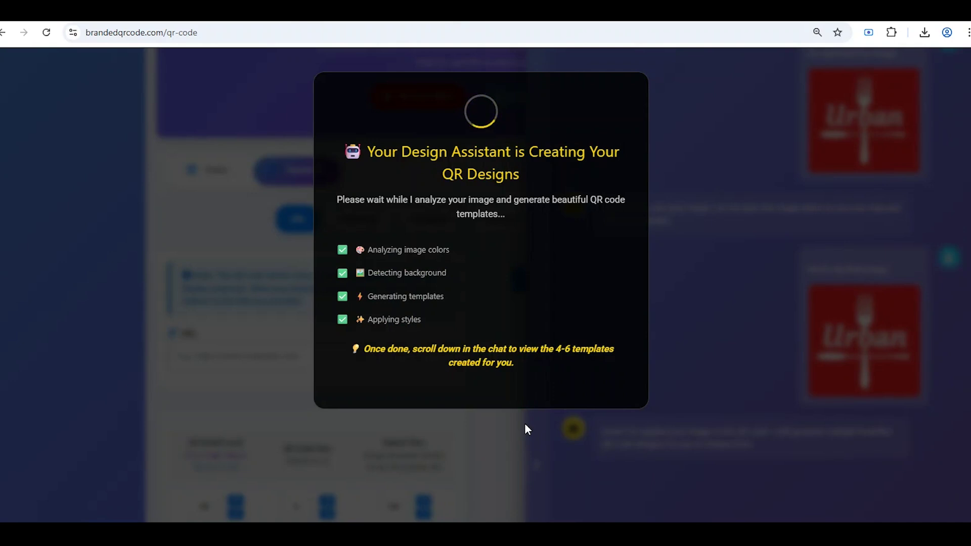
scroll(580, 372, "down", 8)
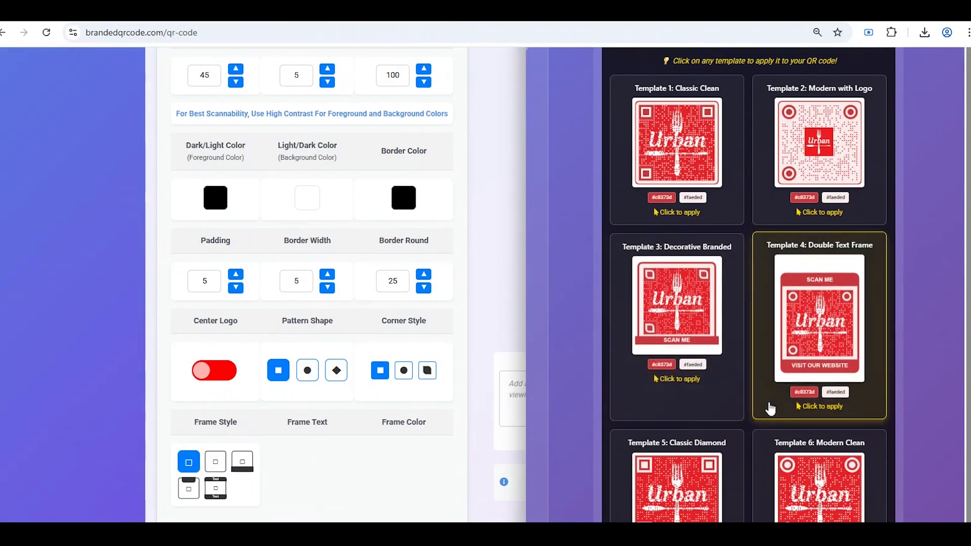
- Apply the Double Text Frame template and give it a near-white foreground colour
left_click(770, 408)
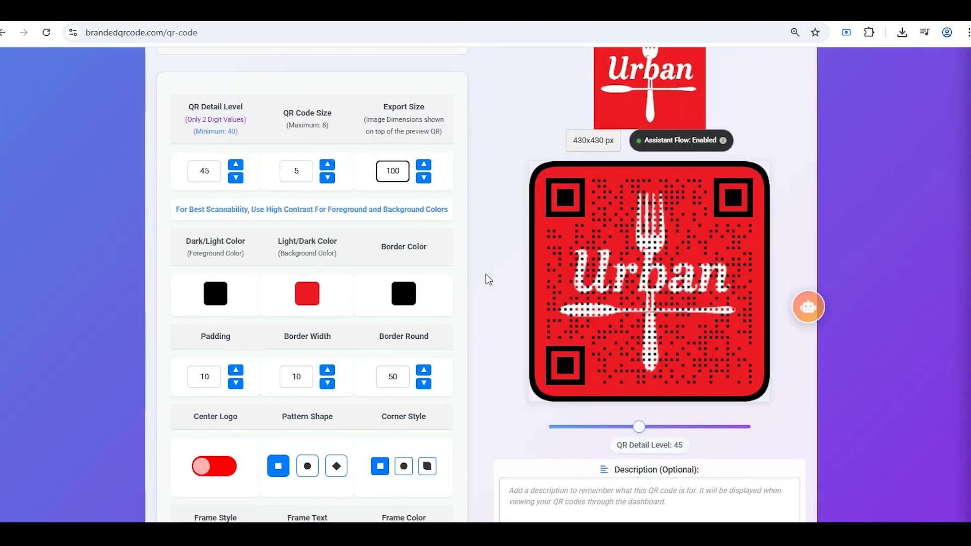
left_click(307, 197)
left_click(215, 198)
left_click(329, 219)
left_click(209, 210)
left_click(414, 182)
scroll(411, 243, "up", 1)
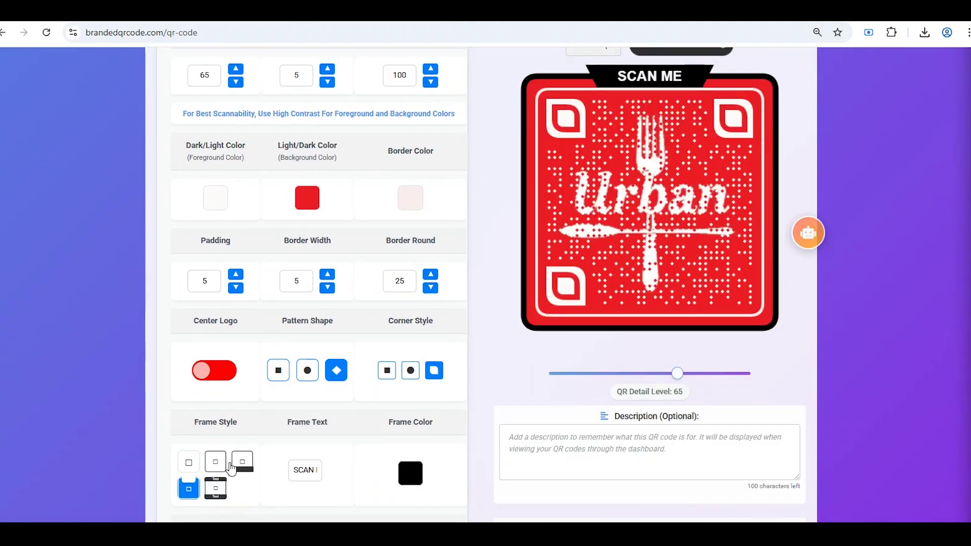
- Put the SCAN ME label below the code, keeping padding at 5, and select the border values
left_click(230, 464)
left_click(201, 280)
type("2")
key("BackSpace")
double_click(290, 284)
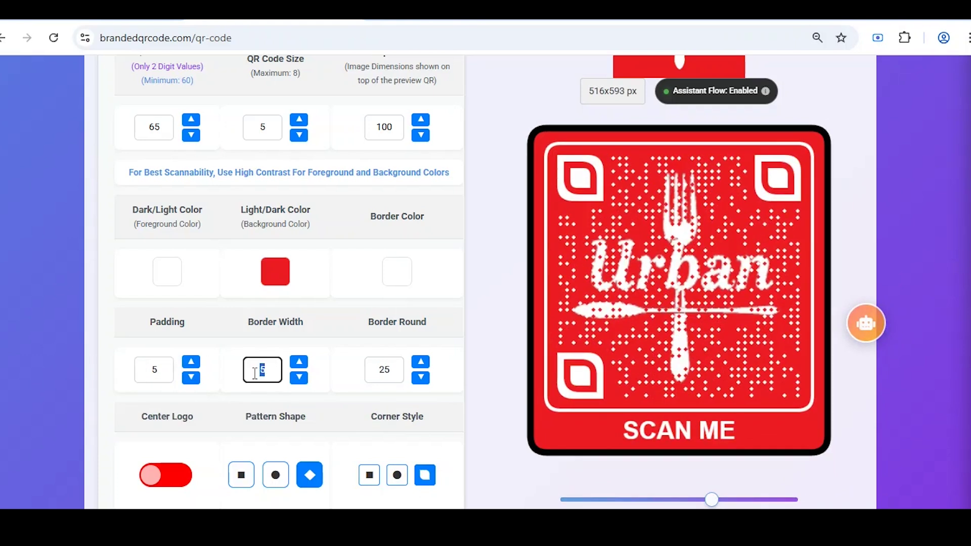
double_click(370, 372)
- Adjust the detail slider and switch to a frame with a black SCAN ME band
left_click_drag(711, 499, 697, 499)
scroll(747, 445, "down", 2)
scroll(747, 444, "up", 2)
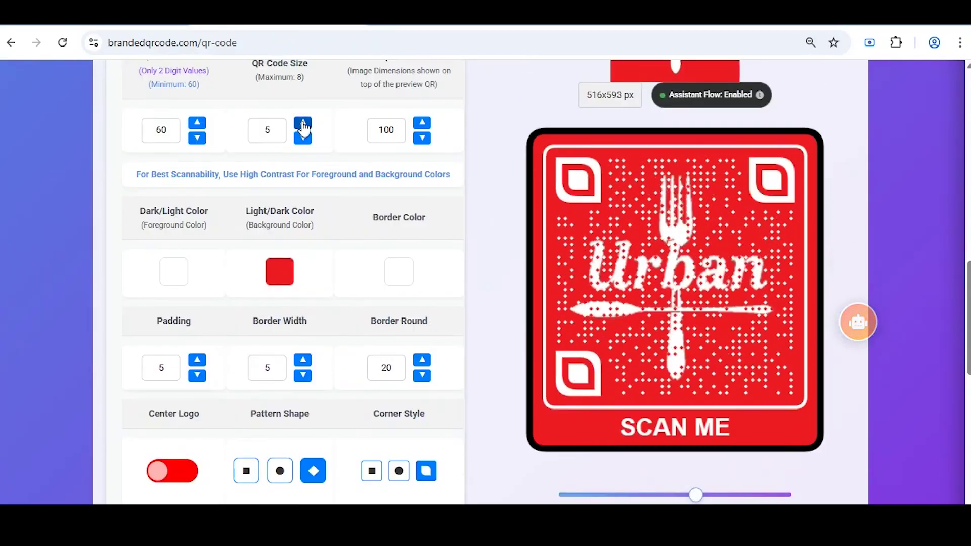
scroll(240, 431, "down", 3)
left_click(207, 433)
scroll(322, 418, "up", 3)
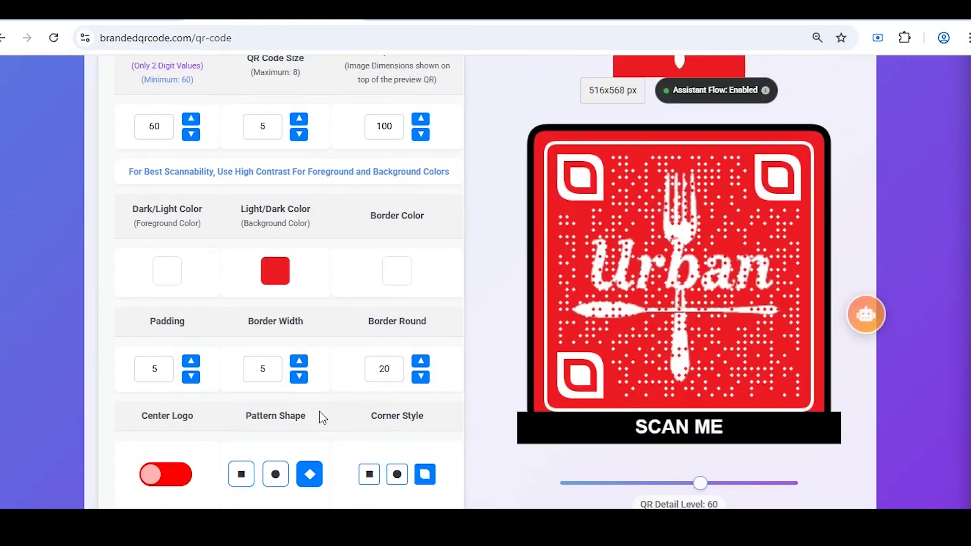
scroll(322, 417, "down", 4)
scroll(220, 465, "up", 2)
scroll(219, 465, "down", 4)
- Set the frame round value to 75 and check the frame text colour
double_click(266, 420)
type("75")
scroll(253, 421, "up", 1)
scroll(253, 421, "down", 1)
left_click(354, 412)
left_click(379, 412)
scroll(379, 407, "up", 5)
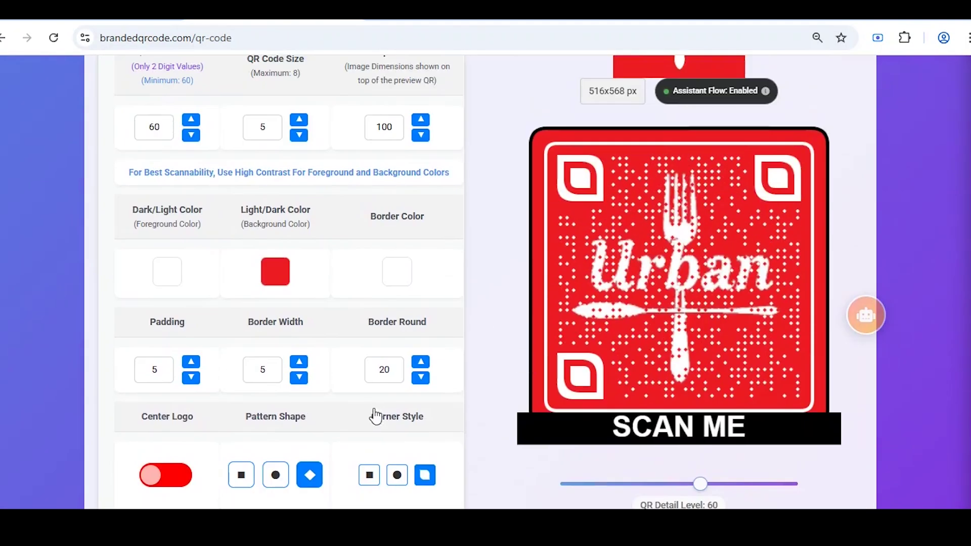
- Try the small centred Urban logo, restore the large logo, and show the Landing Page options
left_click(162, 481)
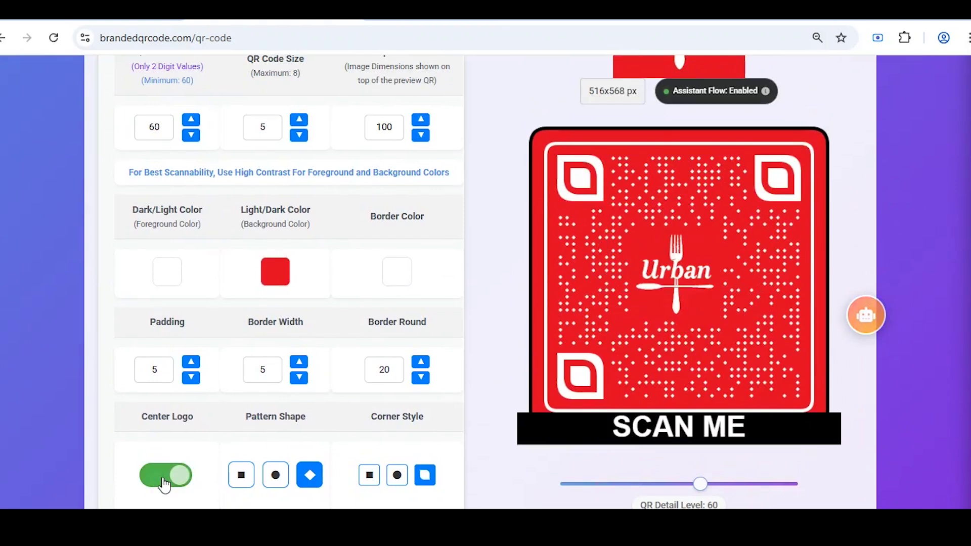
left_click(164, 480)
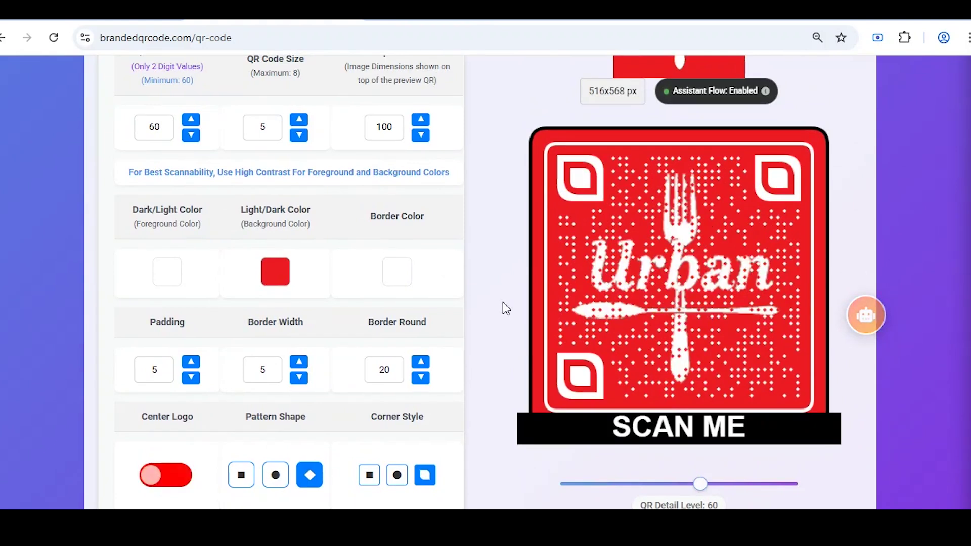
scroll(506, 308, "down", 5)
scroll(455, 446, "up", 5)
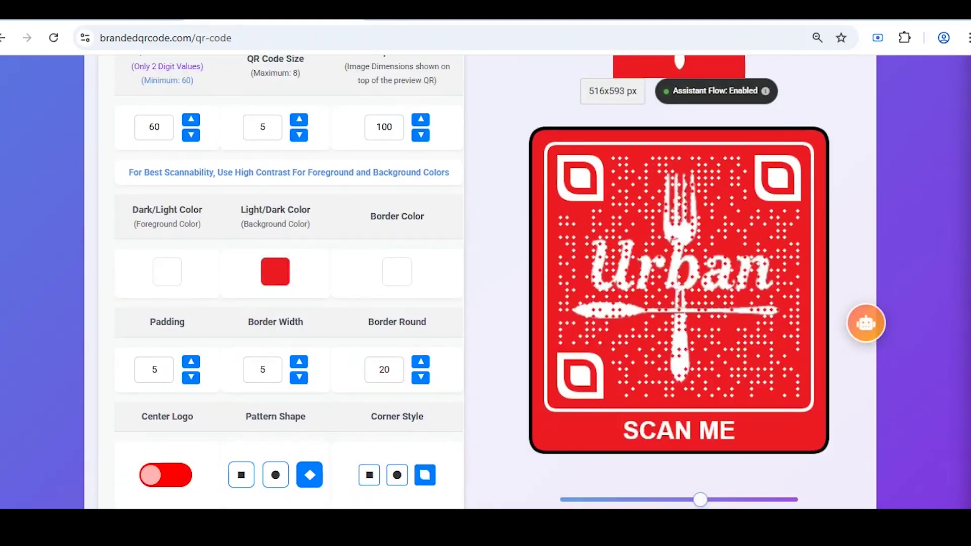
scroll(384, 313, "up", 10)
left_click(635, 165)
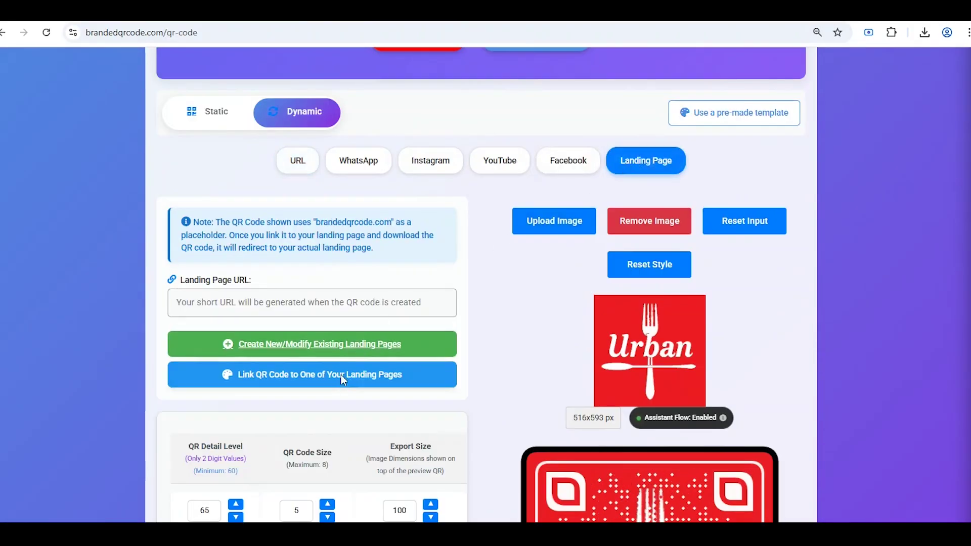
- Link the QR code to the saved Menu landing page and download the dynamic QR code
left_click(341, 375)
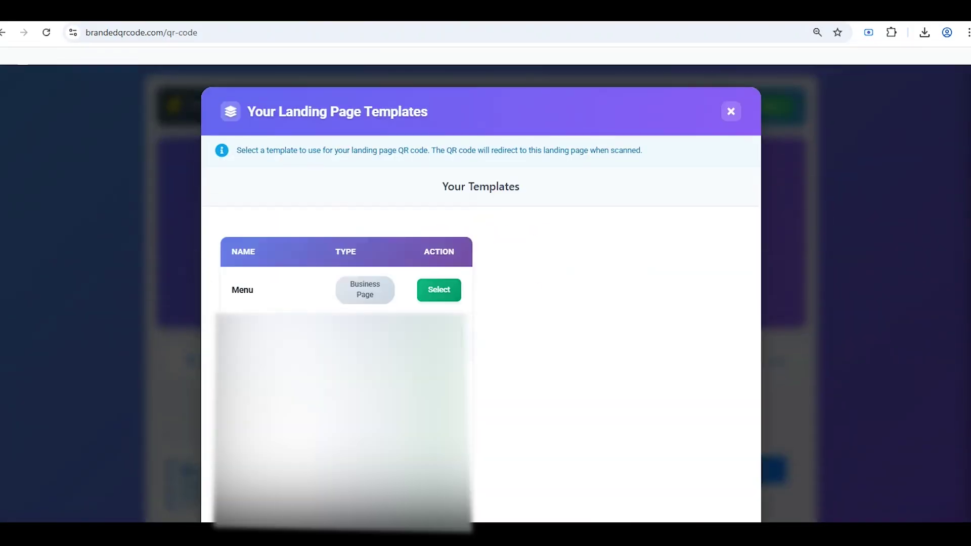
left_click(440, 292)
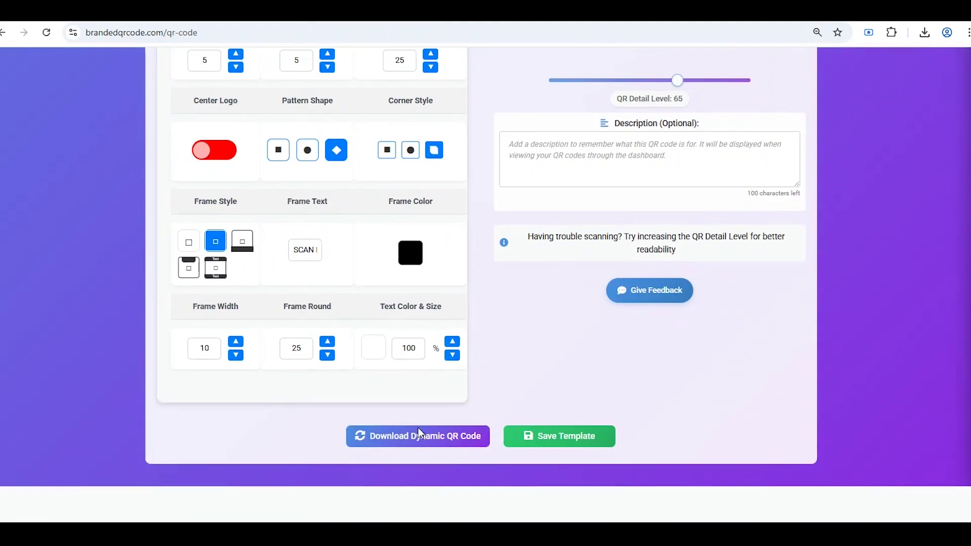
left_click(395, 439)
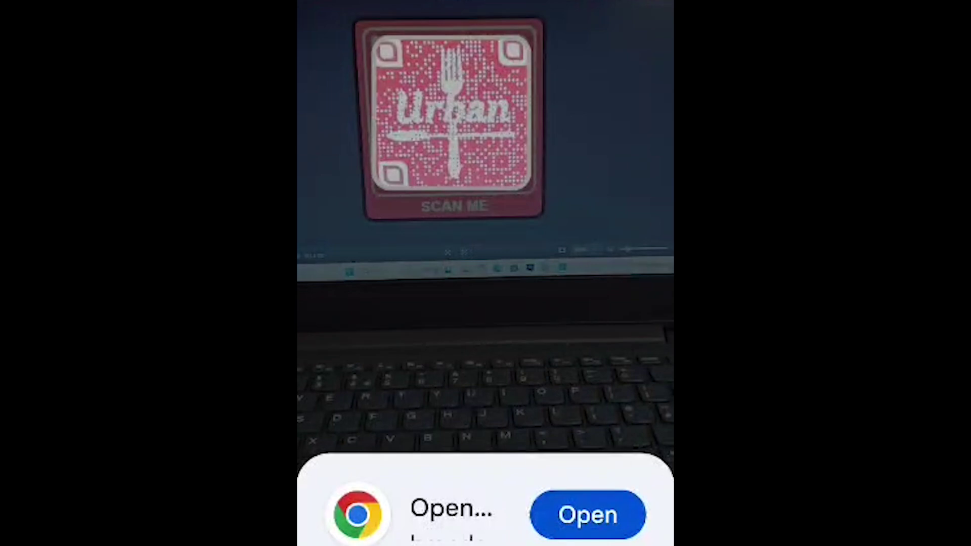
scroll(485, 304, "down", 3)
scroll(412, 310, "down", 15)
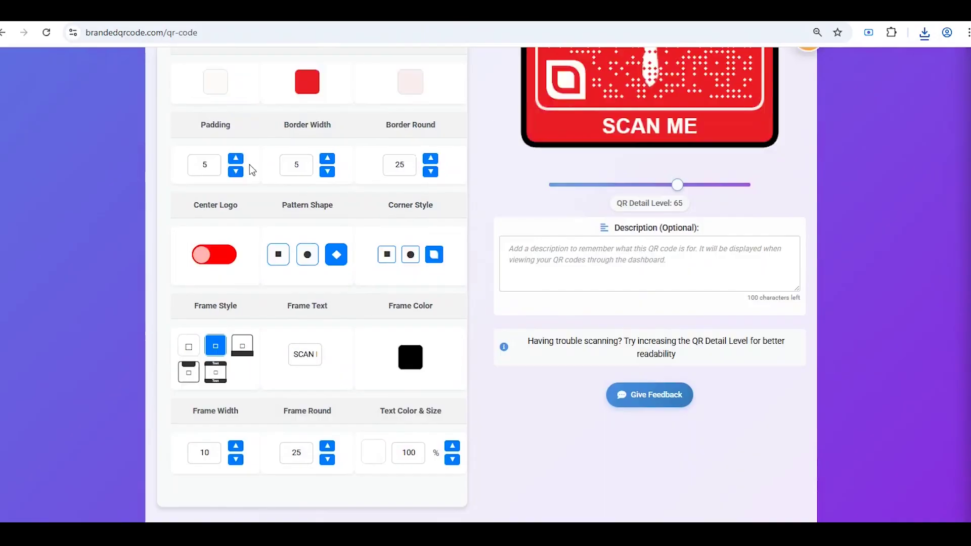
scroll(271, 367, "up", 8)
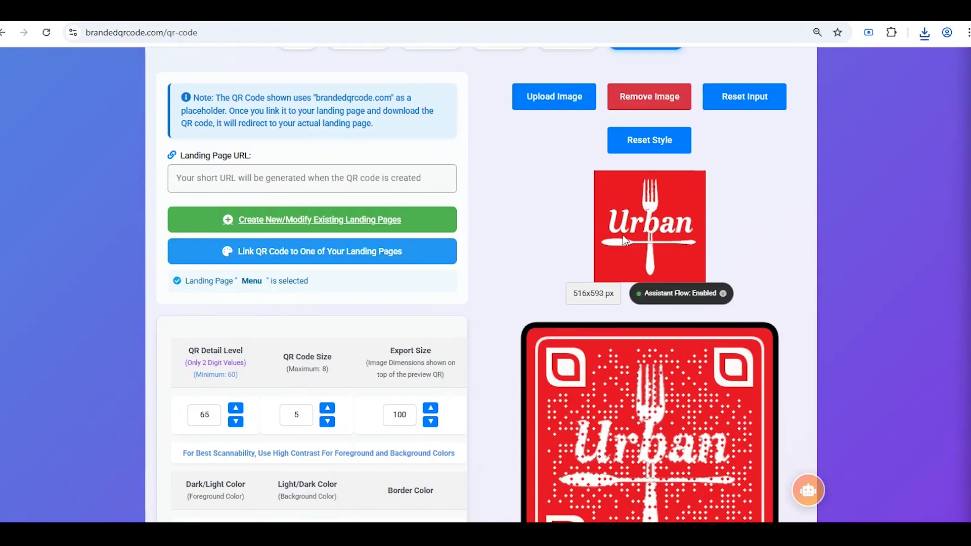
- Remove the Urban logo image from the code and reset the QR style to defaults
left_click(649, 97)
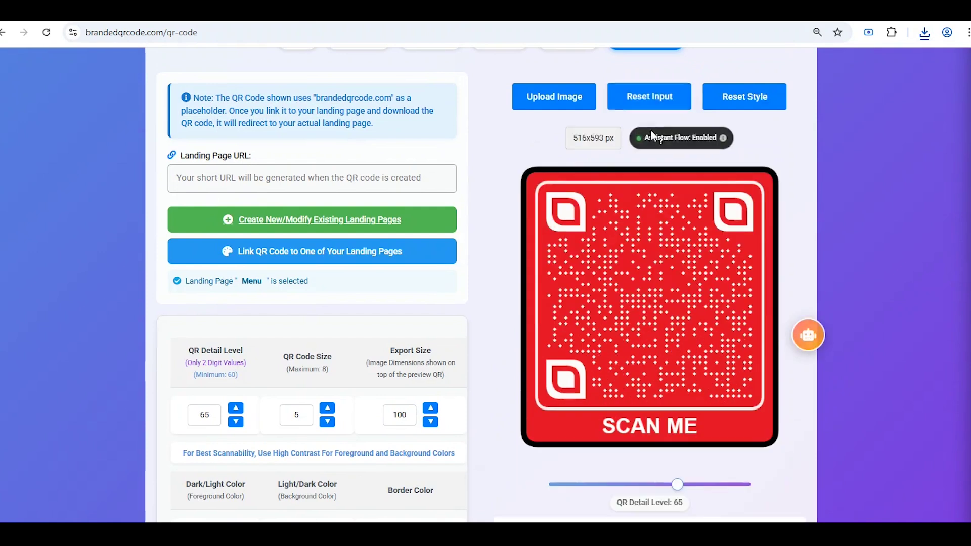
left_click(741, 96)
scroll(481, 329, "down", 3)
scroll(310, 469, "down", 3)
- Make the QR modules red on a yellow-green background
left_click(223, 288)
left_click(334, 307)
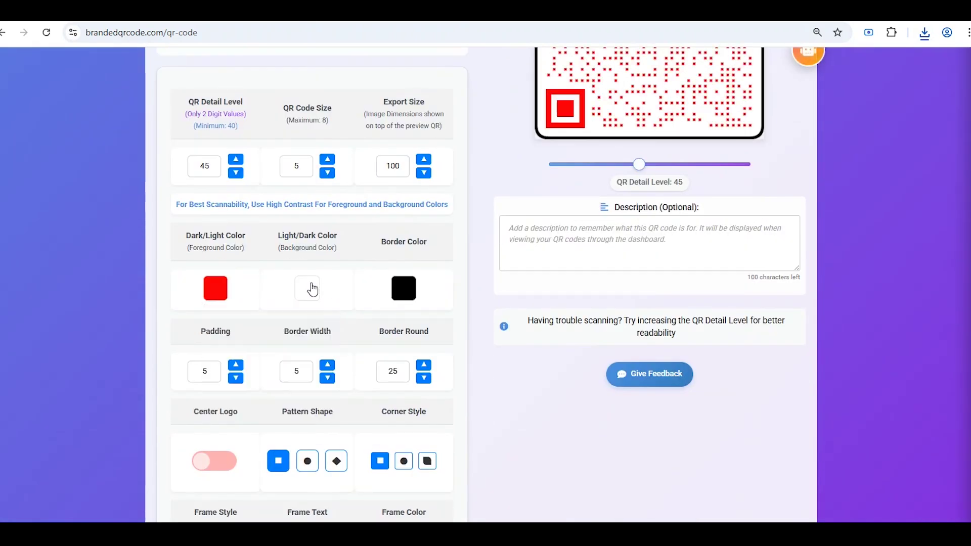
left_click(310, 288)
left_click(403, 392)
left_click(424, 312)
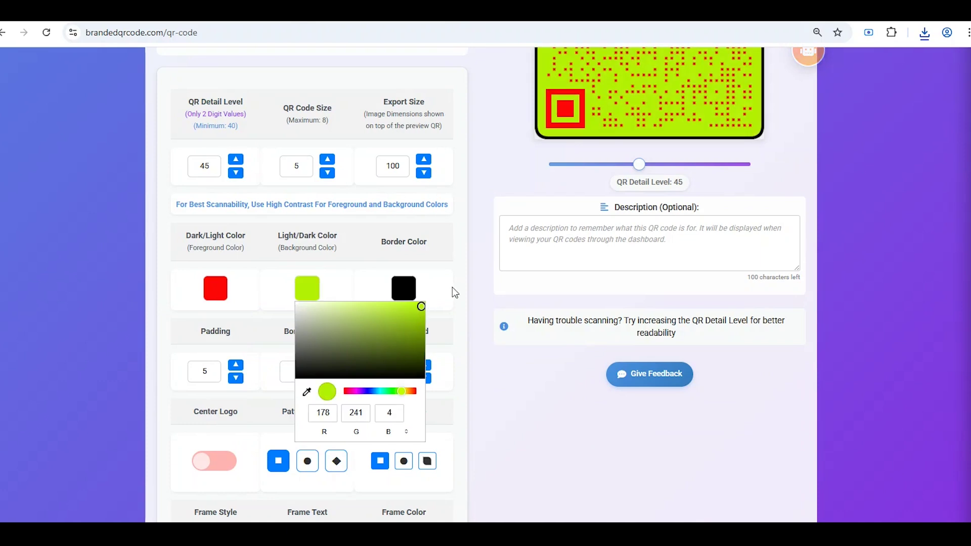
left_click(453, 291)
scroll(453, 308, "up", 7)
scroll(452, 312, "down", 2)
- Set the detail level to 67 with round corner markers and download the dynamic QR code
left_click_drag(638, 411, 681, 412)
scroll(589, 442, "down", 5)
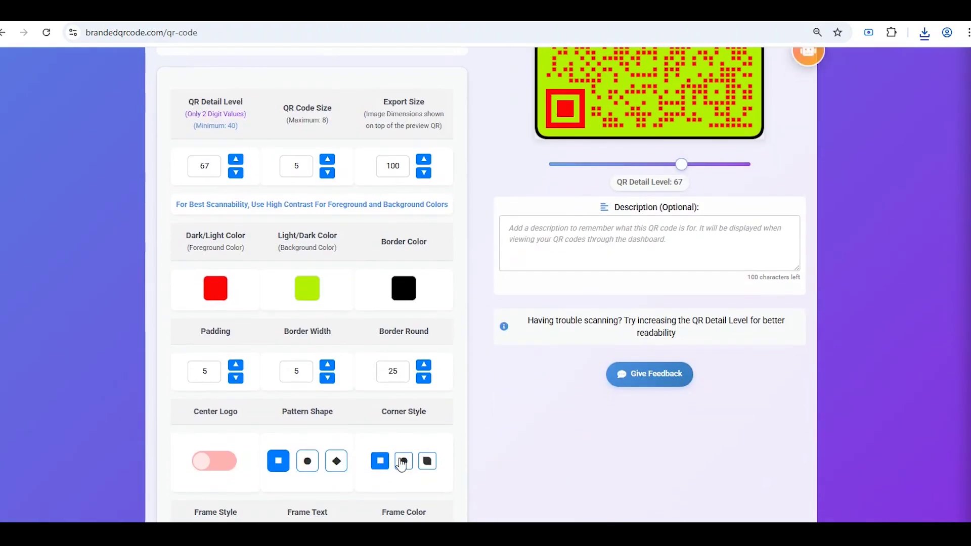
left_click(404, 462)
scroll(449, 413, "up", 3)
scroll(423, 421, "down", 8)
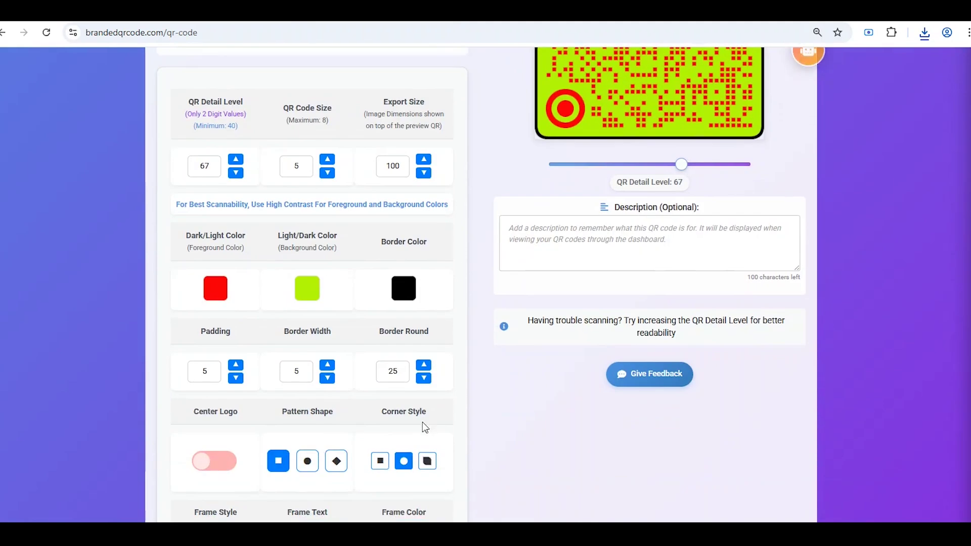
left_click(397, 418)
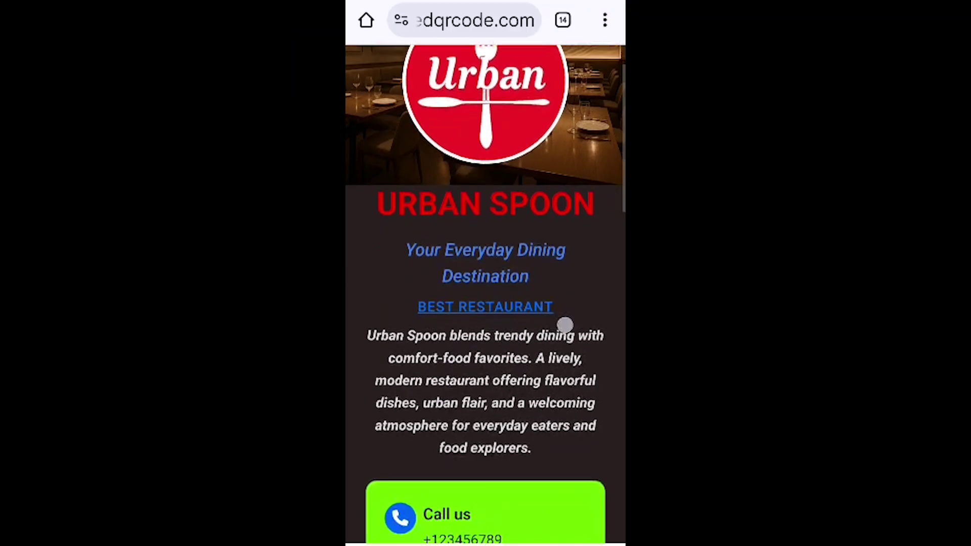
- Scroll the scanned Urban Spoon page to the Menu PDF entry and the Starters and Main Course menus
scroll(565, 325, "down", 7)
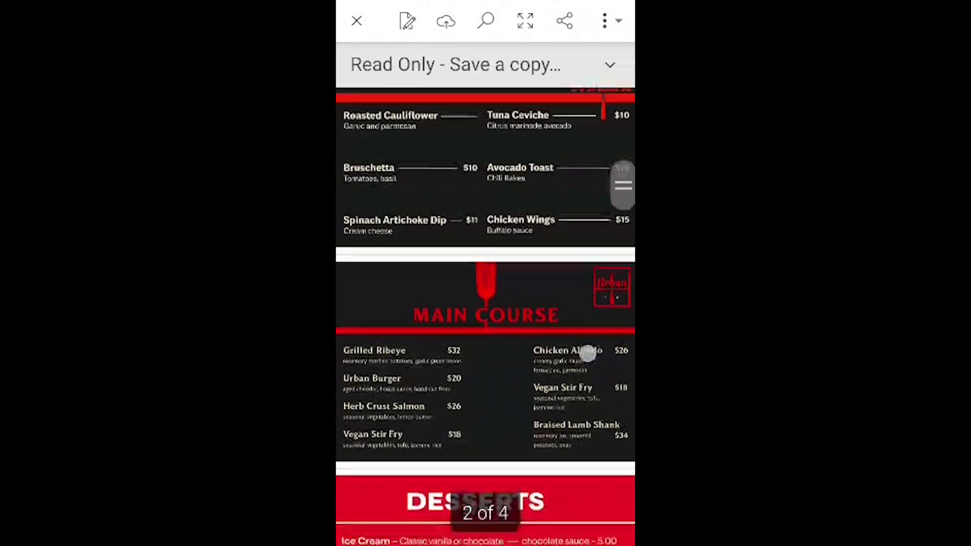
scroll(485, 304, "down", 5)
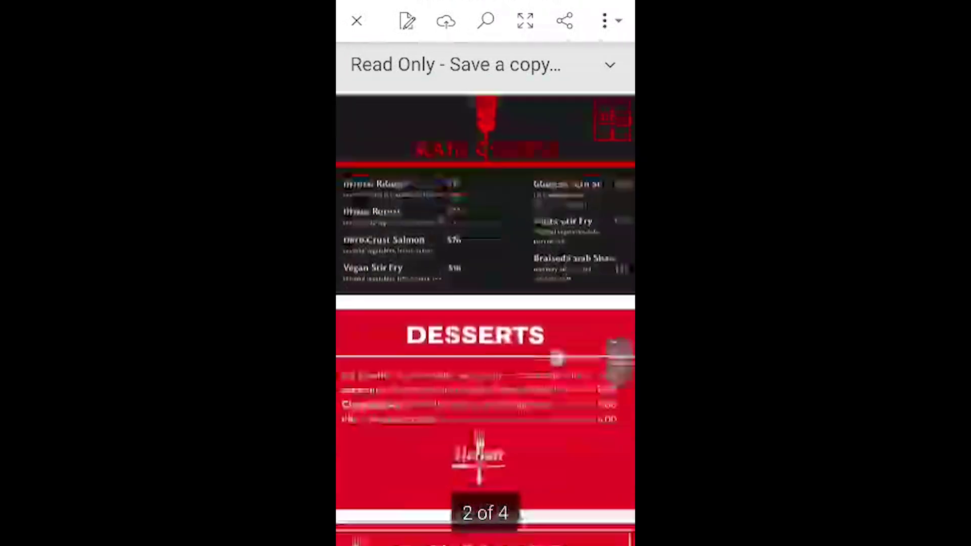
scroll(485, 303, "down", 2)
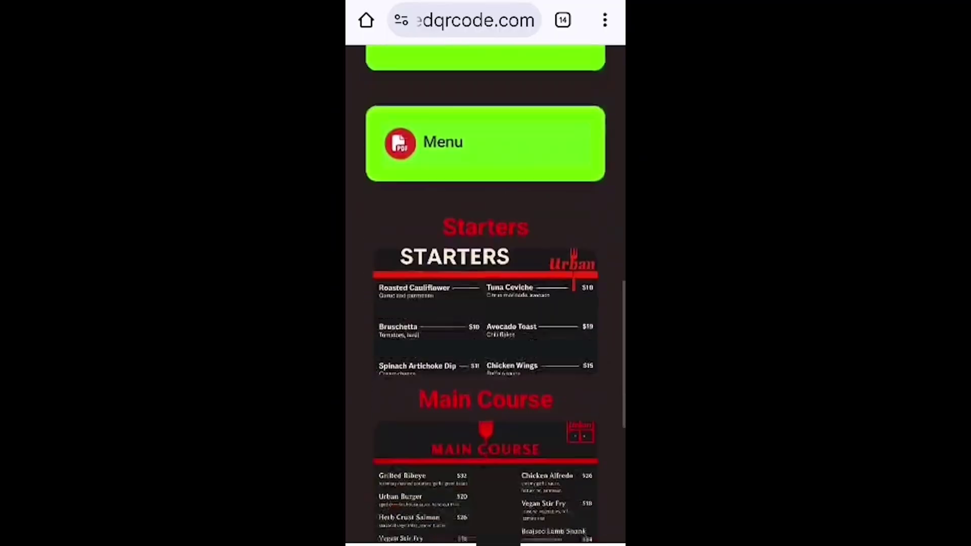